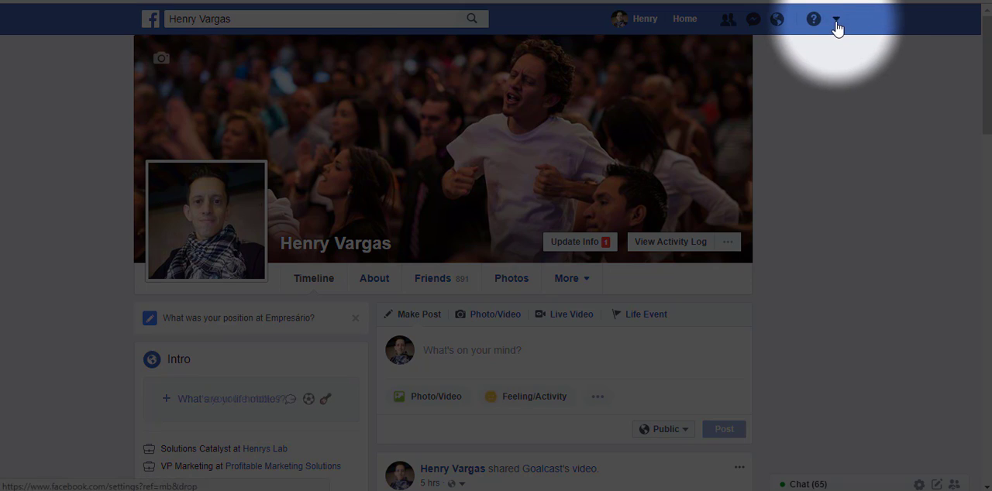
Step: Start creating a new Facebook ad and open the ad-level section of the campaign setup
{"action": "left_click", "coordinate": [835, 23]}
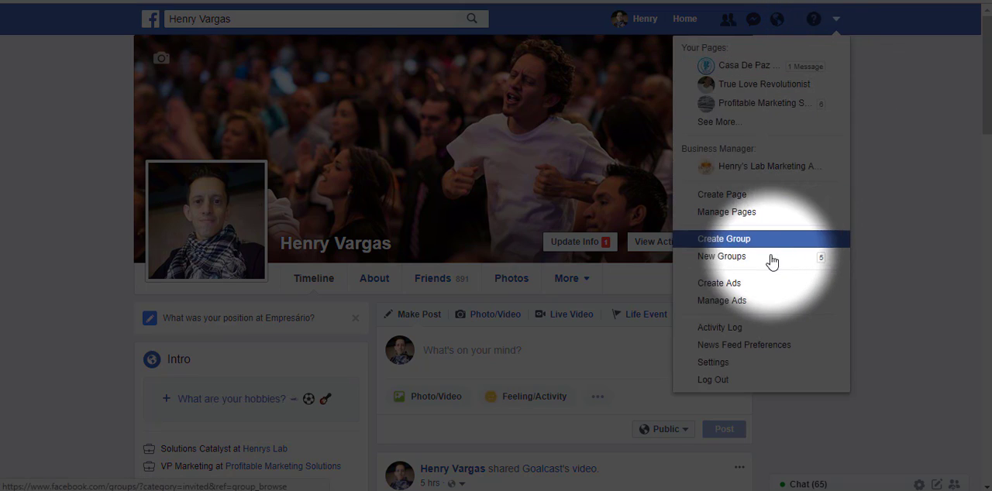
{"action": "left_click", "coordinate": [734, 292]}
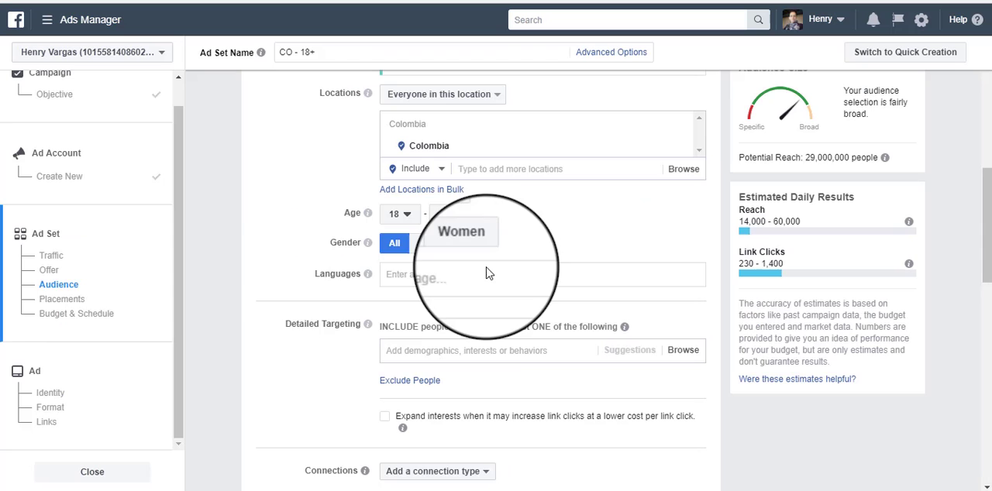
{"action": "left_click", "coordinate": [35, 375]}
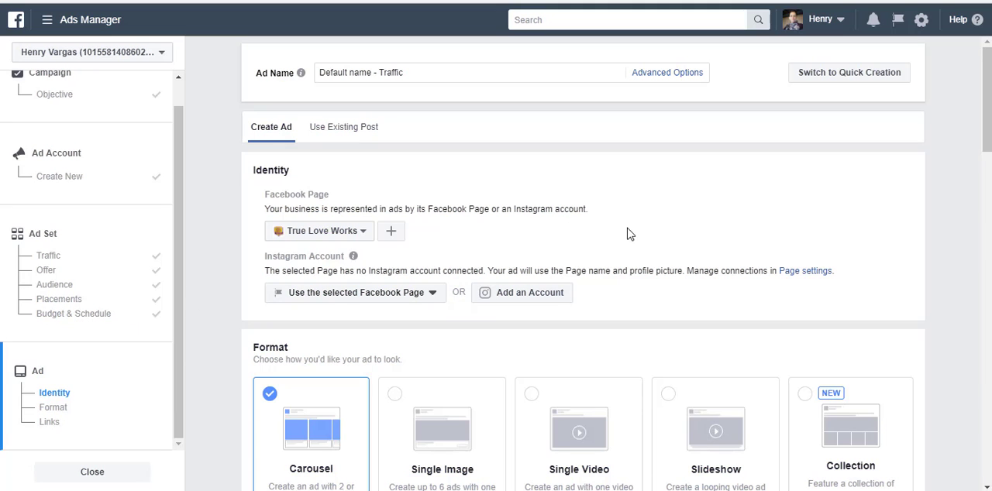
Step: Set the ad format to Single Image, keeping True Love Works as the Facebook Page
{"action": "scroll", "coordinate": [673, 234], "scroll_direction": "down", "scroll_amount": 1}
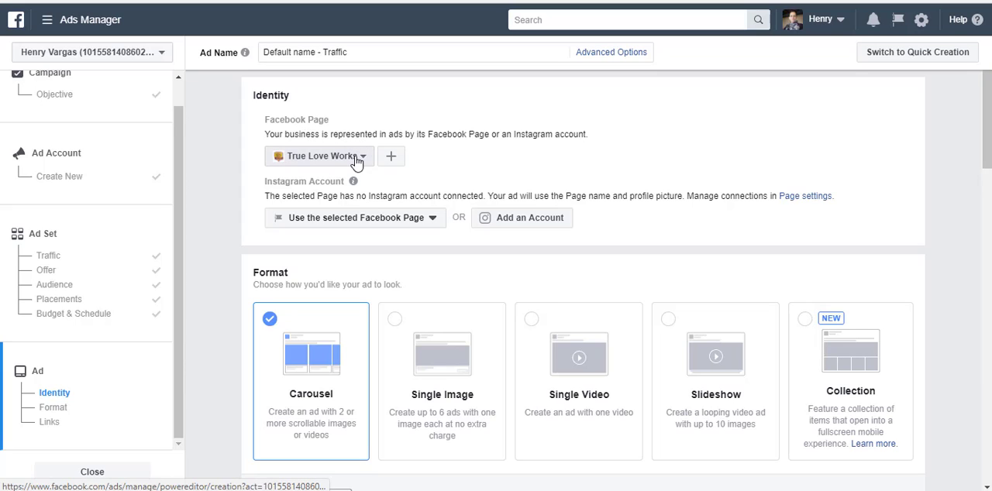
{"action": "scroll", "coordinate": [474, 285], "scroll_direction": "down", "scroll_amount": 3}
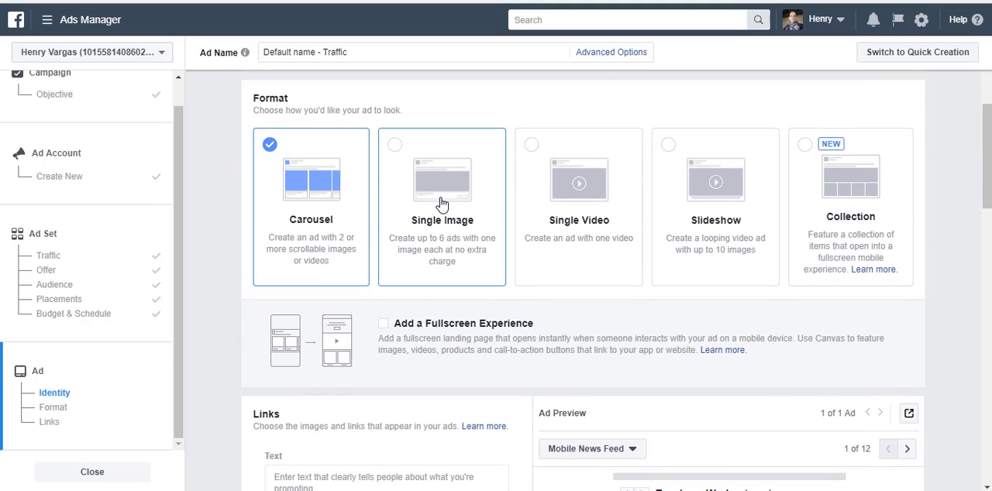
{"action": "left_click", "coordinate": [441, 203]}
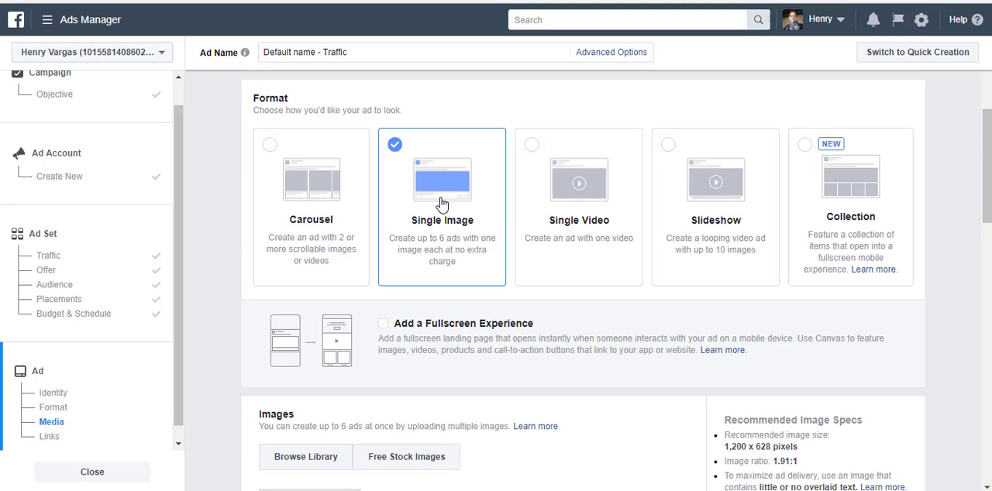
Step: Search the free stock images for "new economy" to find a picture for the ad
{"action": "scroll", "coordinate": [442, 204], "scroll_direction": "down", "scroll_amount": 3}
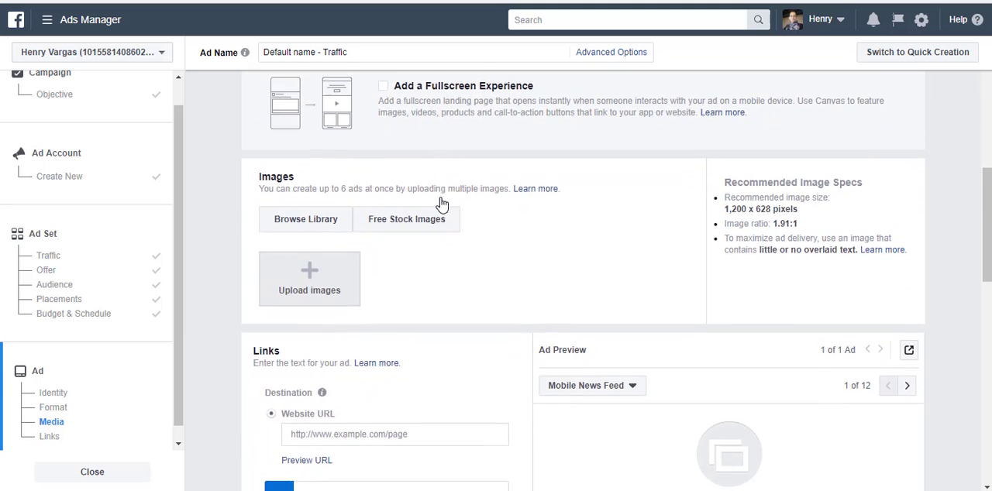
{"action": "scroll", "coordinate": [441, 204], "scroll_direction": "down", "scroll_amount": 1}
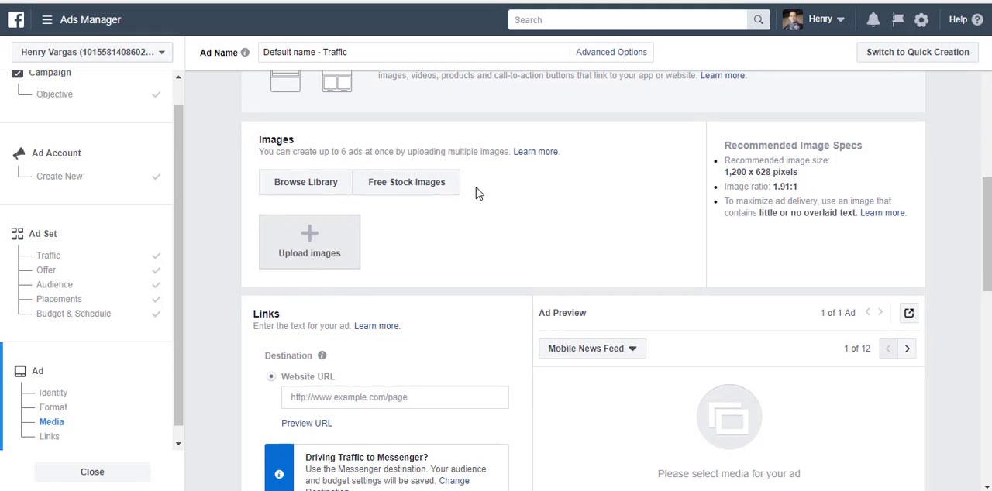
{"action": "scroll", "coordinate": [476, 188], "scroll_direction": "down", "scroll_amount": 1}
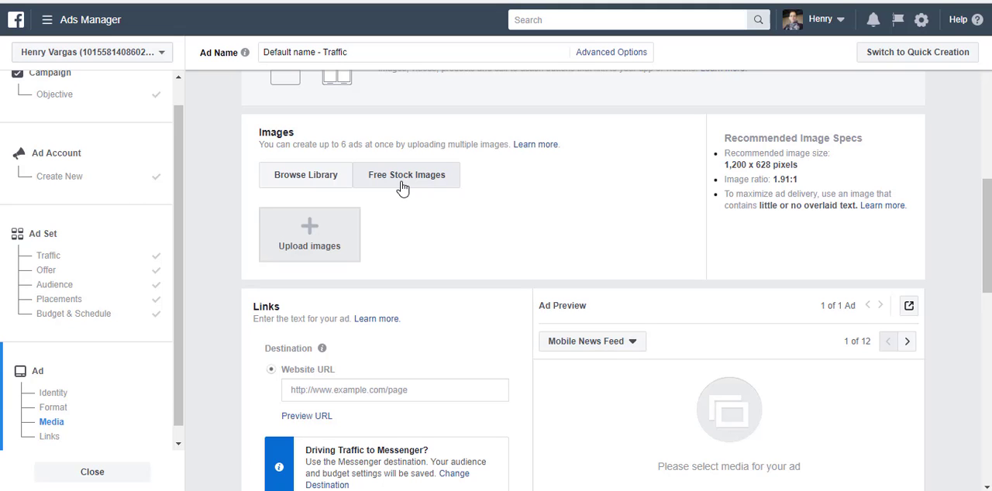
{"action": "left_click", "coordinate": [402, 187]}
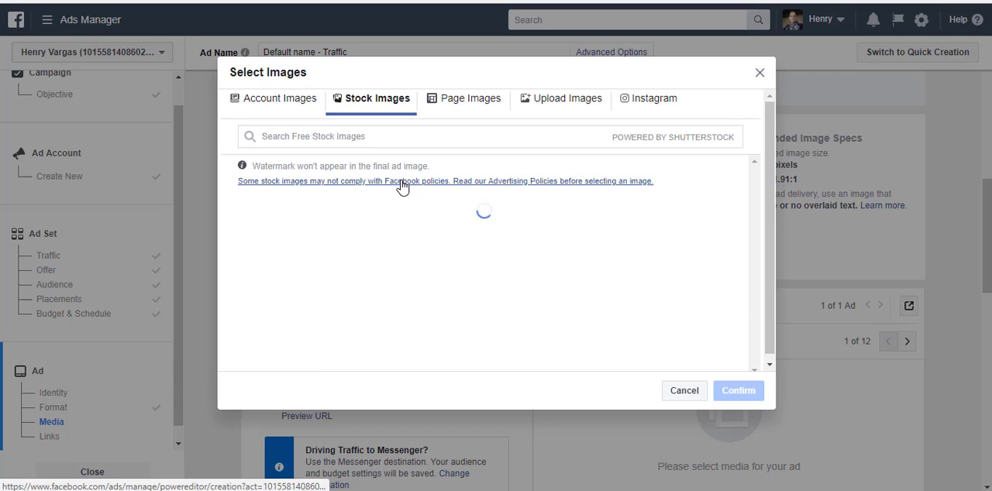
{"action": "left_click", "coordinate": [392, 137]}
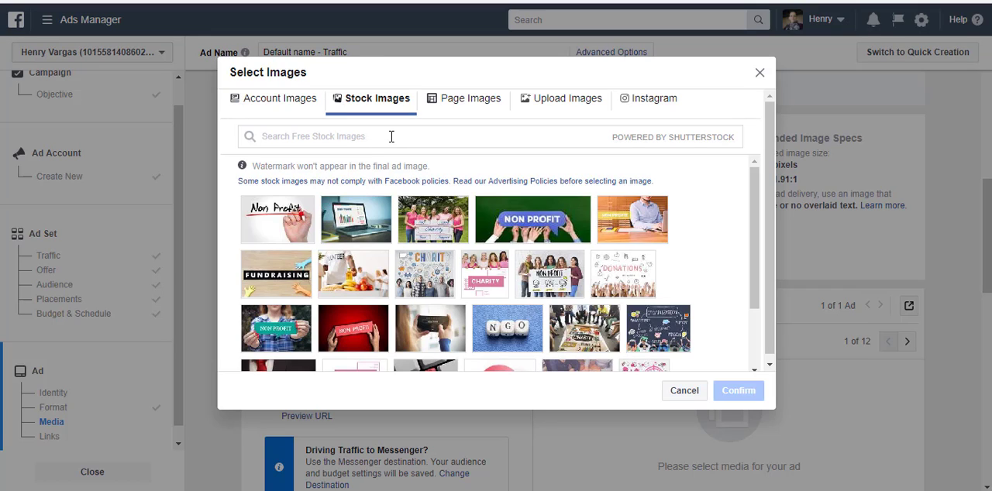
{"action": "type", "text": "new economy"}
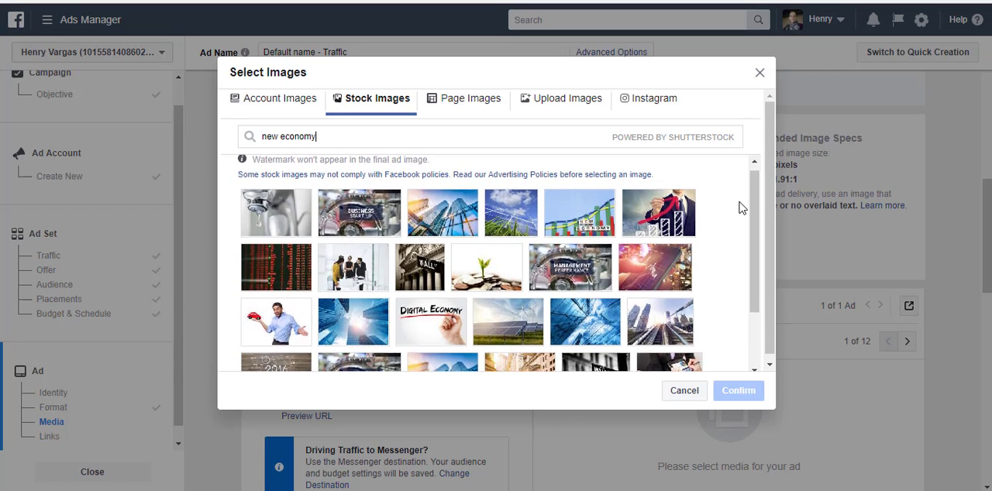
Step: Add the stock image of the Litecoin, Ethereum and Bitcoin coins from the search results to the ad
{"action": "scroll", "coordinate": [740, 208], "scroll_direction": "down", "scroll_amount": 2}
{"action": "scroll", "coordinate": [740, 208], "scroll_direction": "down", "scroll_amount": 5}
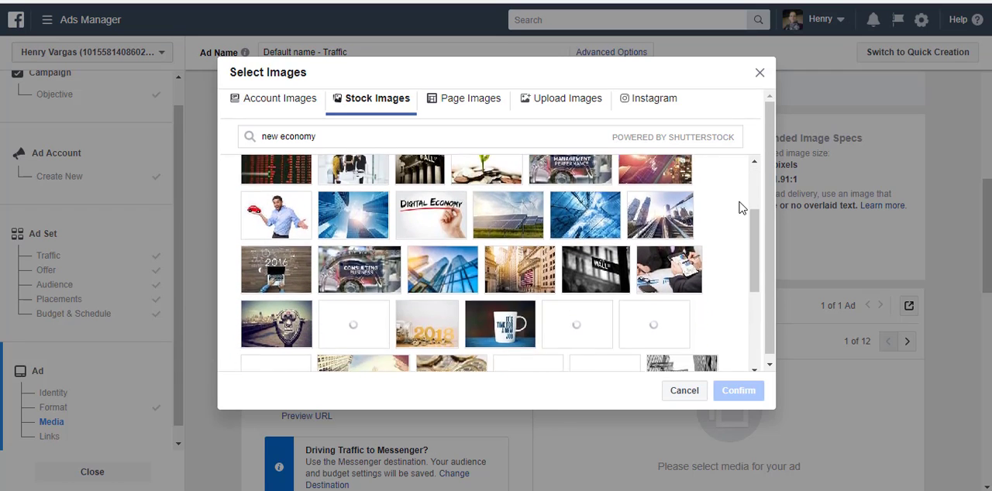
{"action": "scroll", "coordinate": [740, 208], "scroll_direction": "down", "scroll_amount": 1}
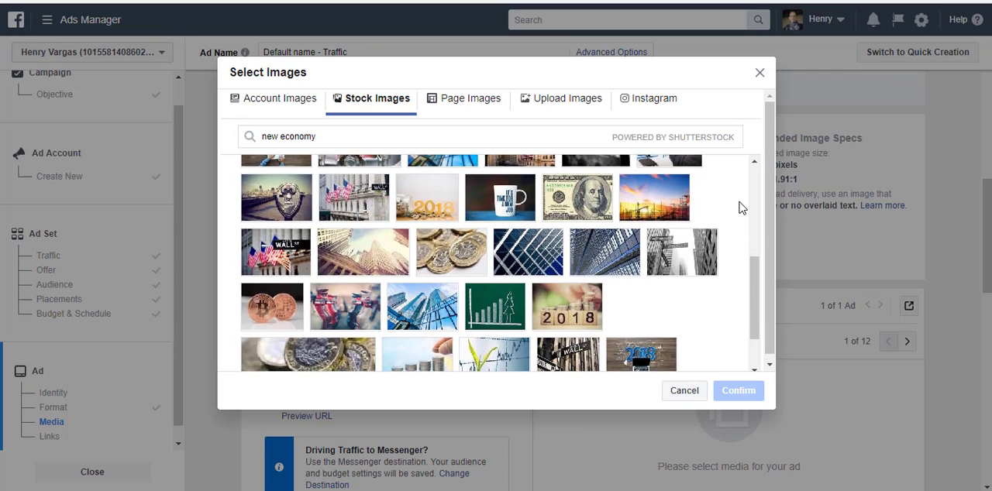
{"action": "mouse_move", "coordinate": [255, 287]}
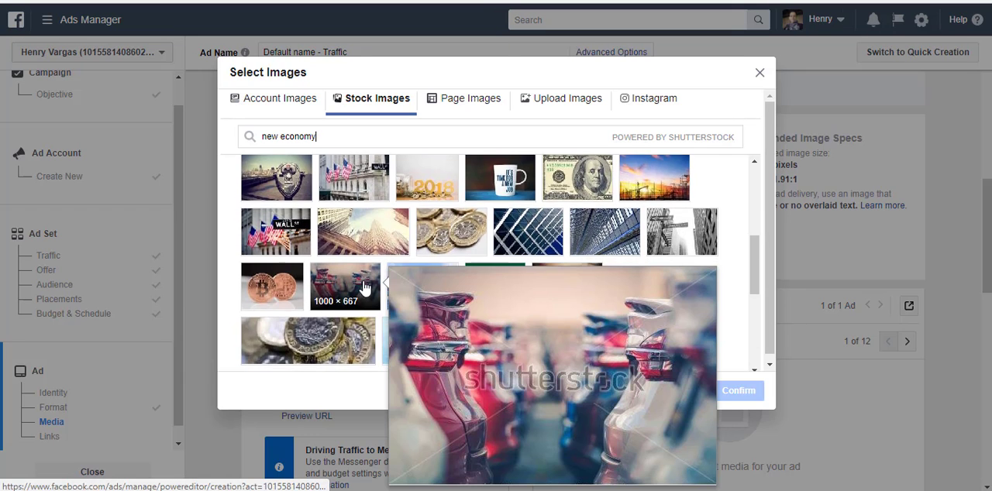
{"action": "scroll", "coordinate": [349, 291], "scroll_direction": "down", "scroll_amount": 1}
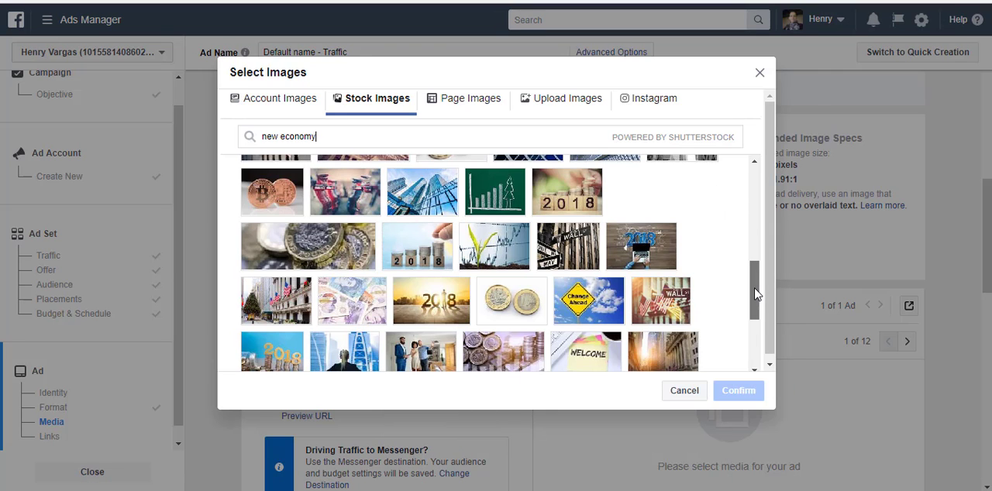
{"action": "left_click_drag", "start_coordinate": [755, 293], "coordinate": [755, 332]}
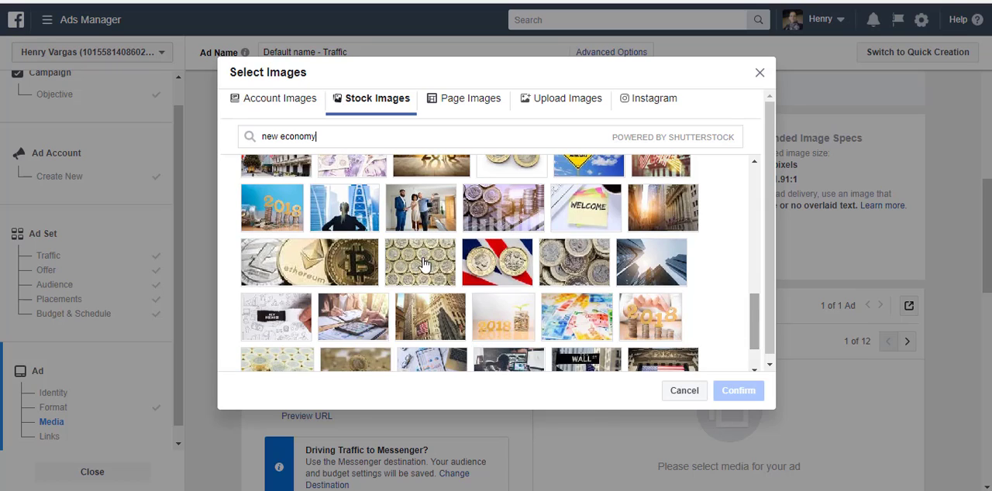
{"action": "mouse_move", "coordinate": [327, 260]}
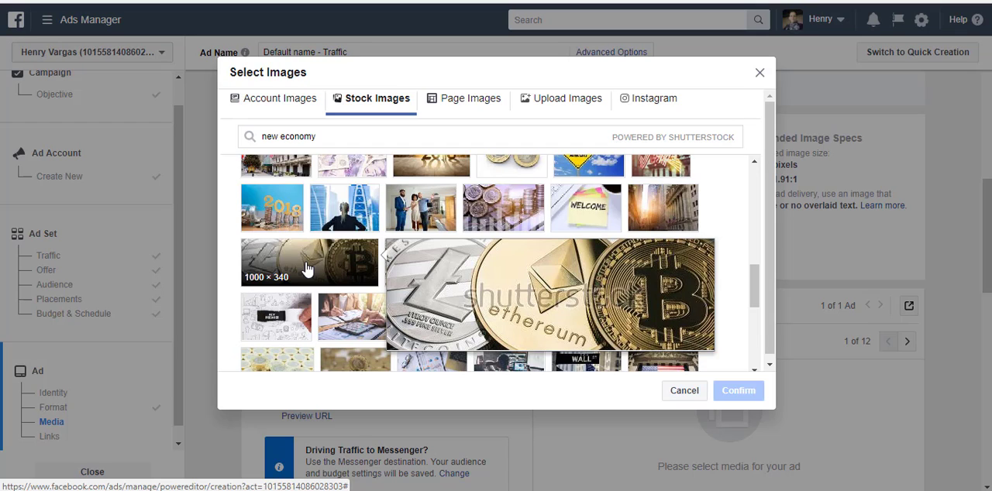
{"action": "left_click", "coordinate": [307, 268]}
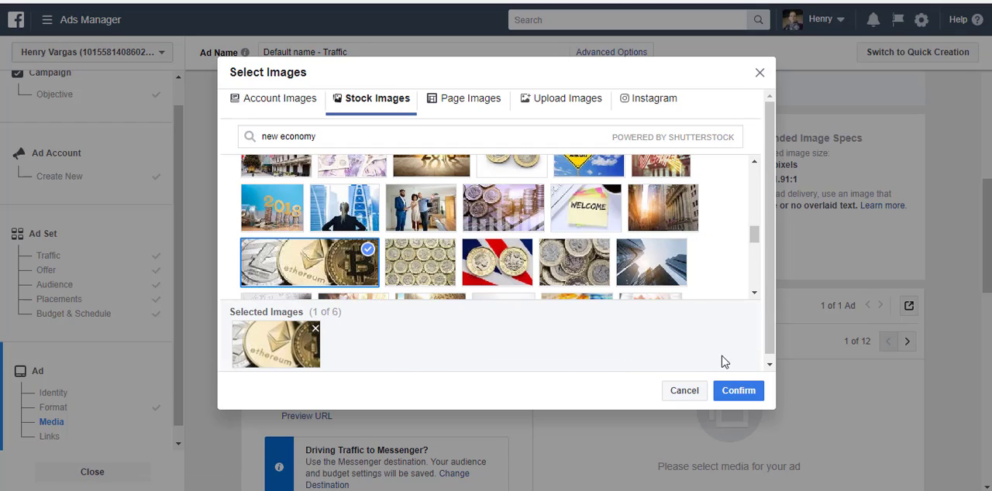
{"action": "left_click", "coordinate": [737, 391]}
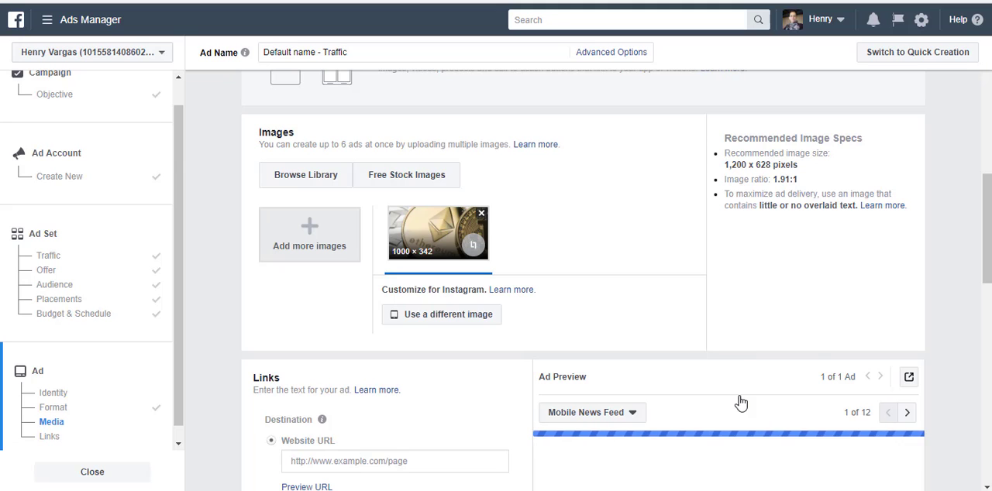
{"action": "scroll", "coordinate": [955, 268], "scroll_direction": "down", "scroll_amount": 3}
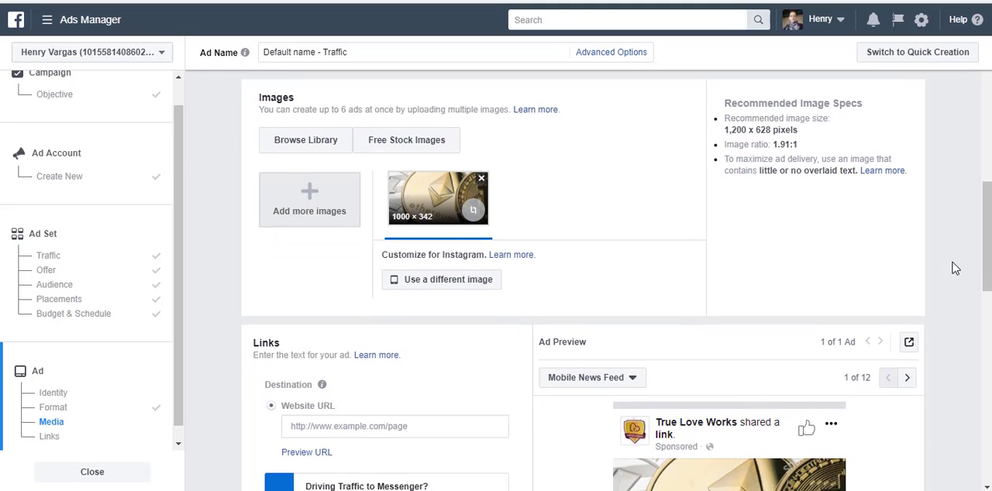
{"action": "scroll", "coordinate": [955, 268], "scroll_direction": "down", "scroll_amount": 1}
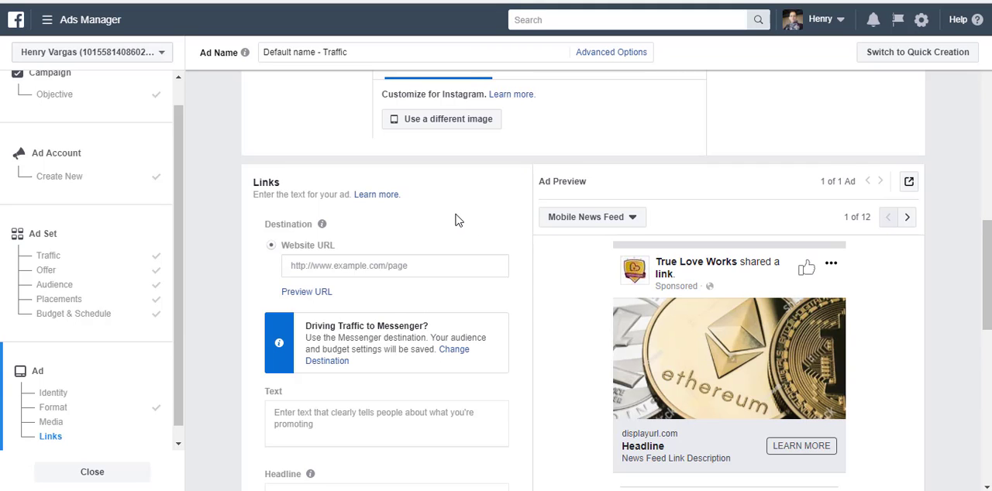
{"action": "scroll", "coordinate": [457, 220], "scroll_direction": "up", "scroll_amount": 4}
{"action": "scroll", "coordinate": [457, 220], "scroll_direction": "down", "scroll_amount": 3}
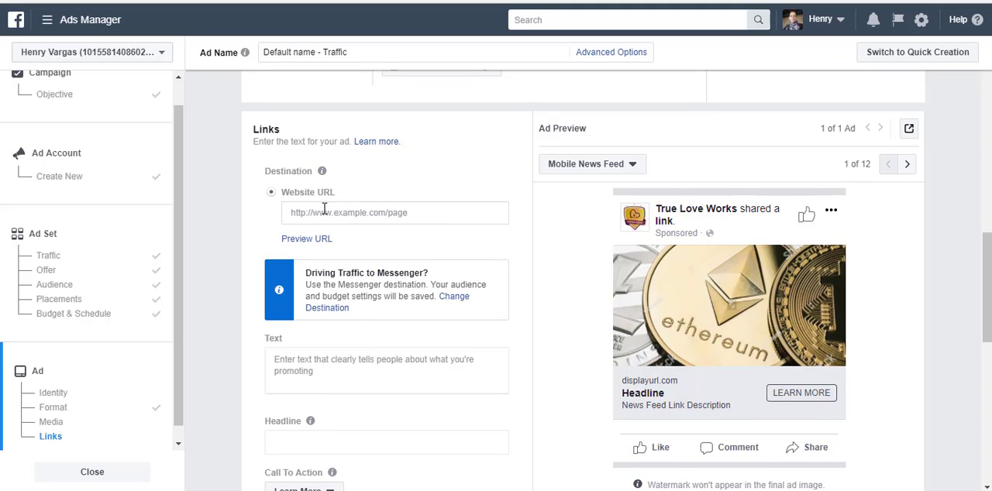
{"action": "left_click", "coordinate": [324, 210]}
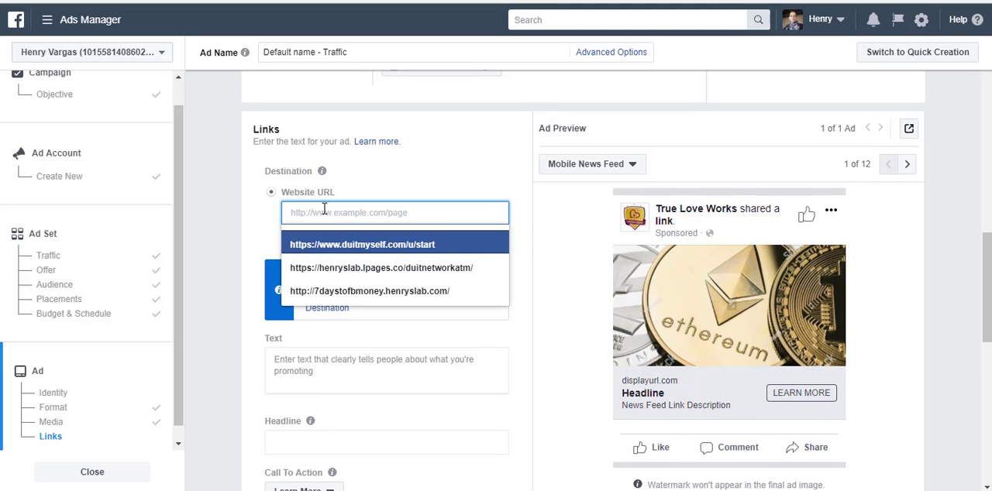
{"action": "left_click", "coordinate": [372, 217]}
{"action": "left_click", "coordinate": [373, 217]}
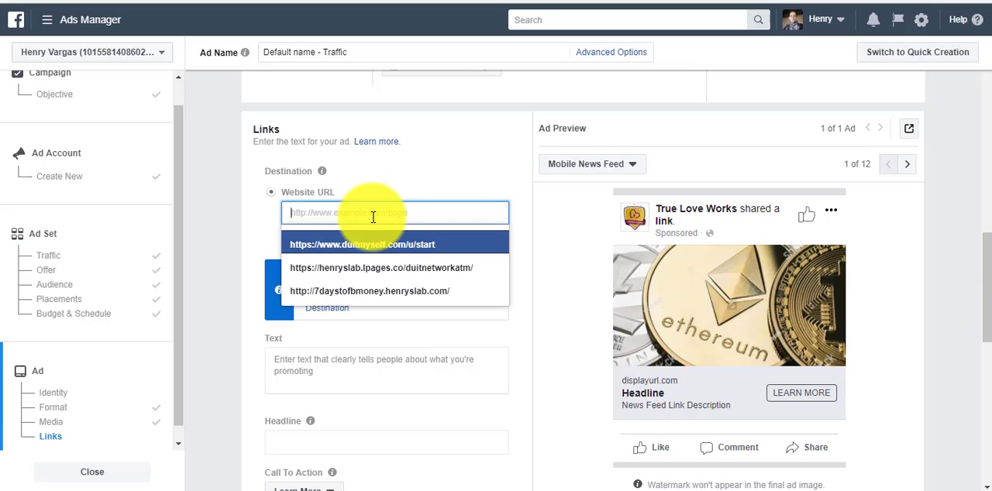
{"action": "type", "text": "www"}
{"action": "key", "text": "BackSpace"}
{"action": "key", "text": "BackSpace"}
{"action": "key", "text": "BackSpace"}
{"action": "type", "text": "htt"}
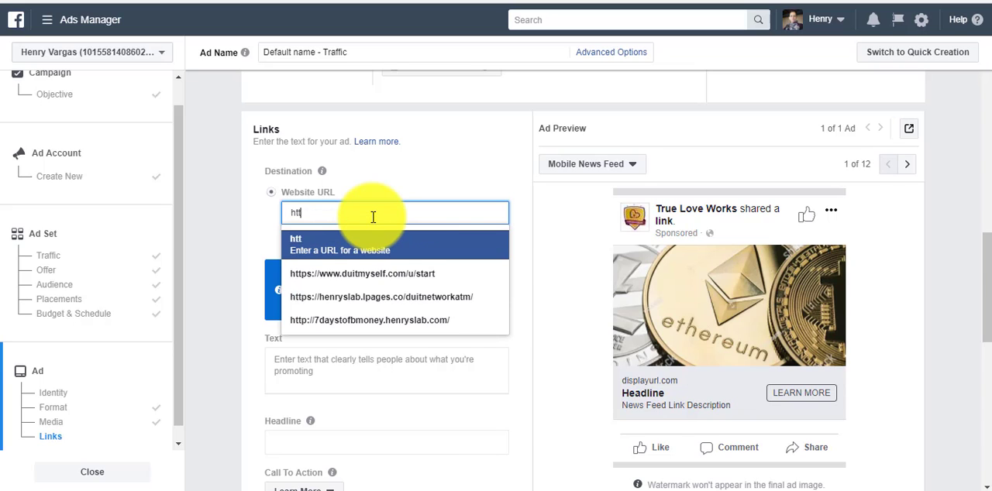
{"action": "type", "text": "p"}
{"action": "key", "text": "BackSpace"}
{"action": "type", "text": "p://"}
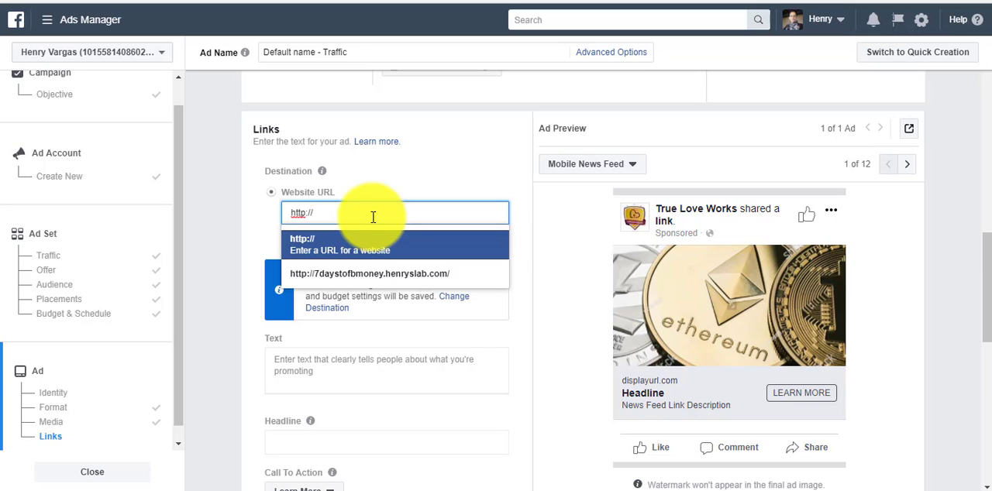
{"action": "type", "text": "www.mycool"}
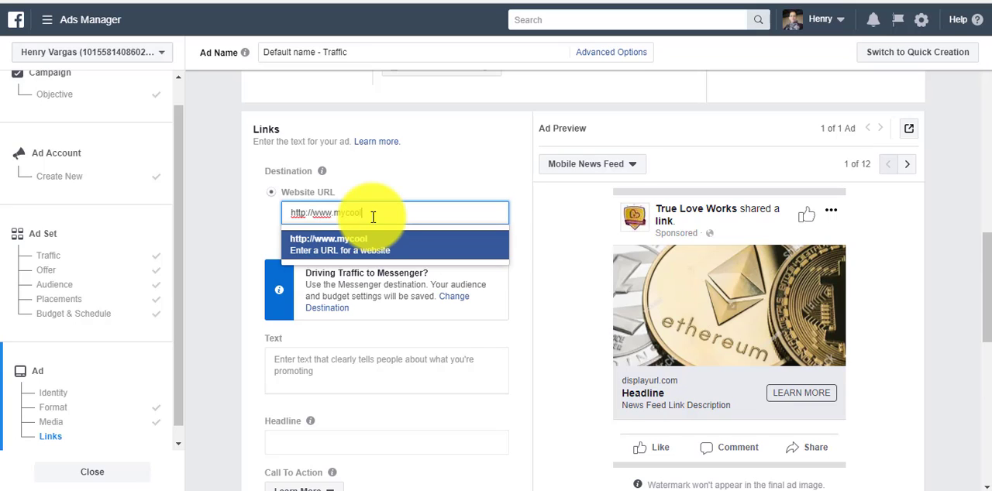
{"action": "type", "text": "site.com"}
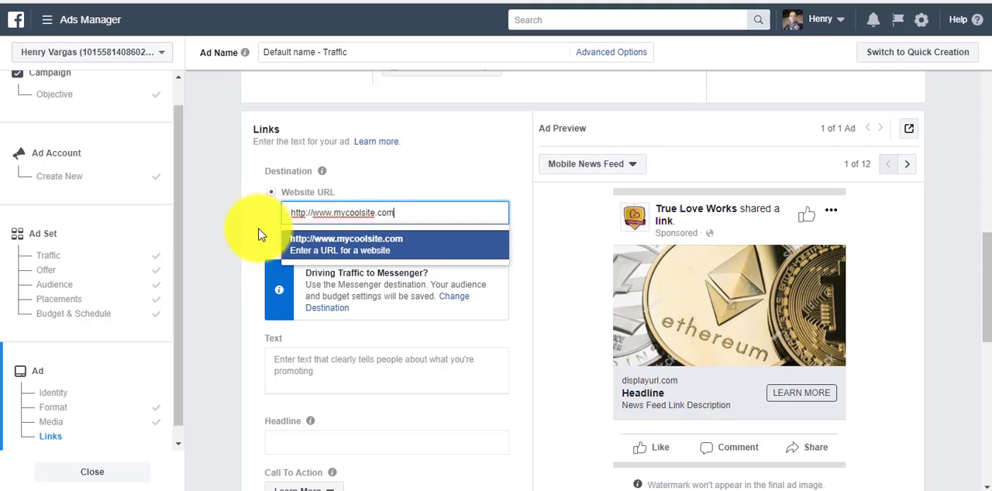
{"action": "left_click", "coordinate": [227, 248]}
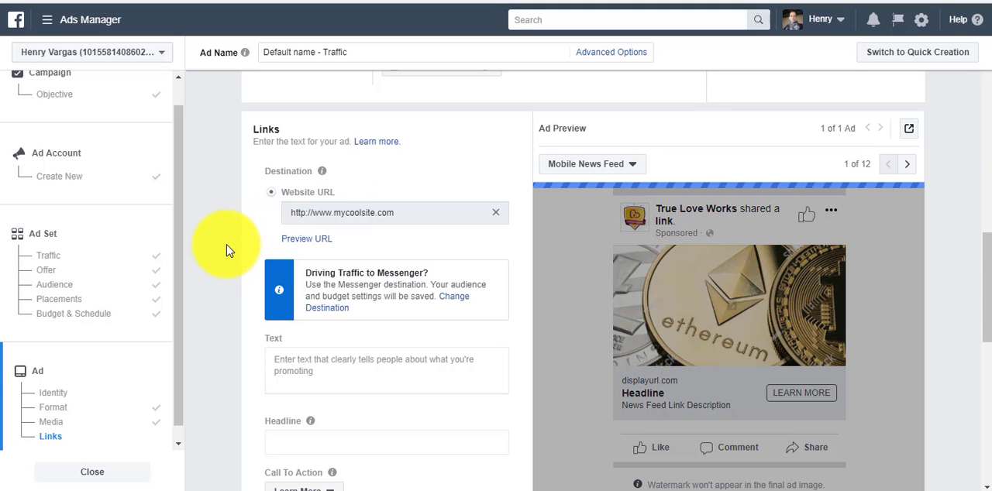
Step: Look through the ad preview placements and display the Desktop News Feed version
{"action": "scroll", "coordinate": [226, 245], "scroll_direction": "down", "scroll_amount": 1}
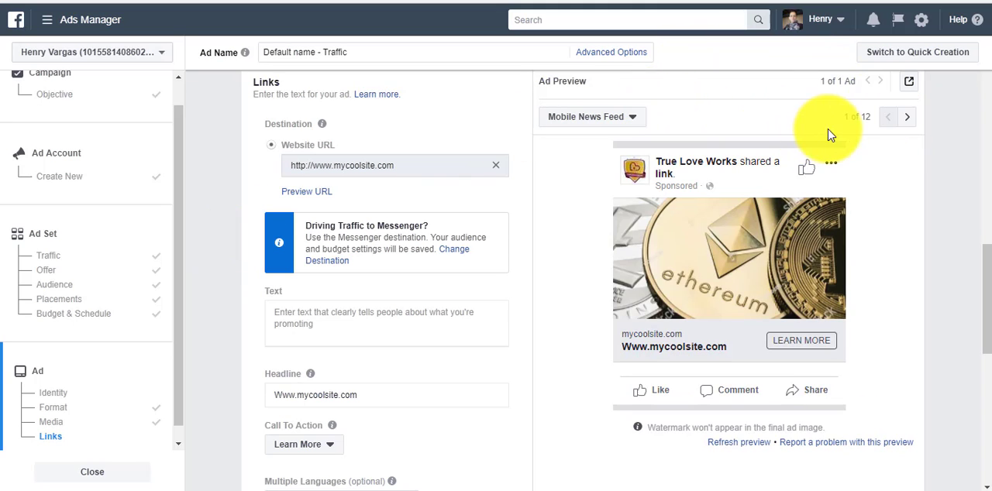
{"action": "left_click", "coordinate": [639, 122]}
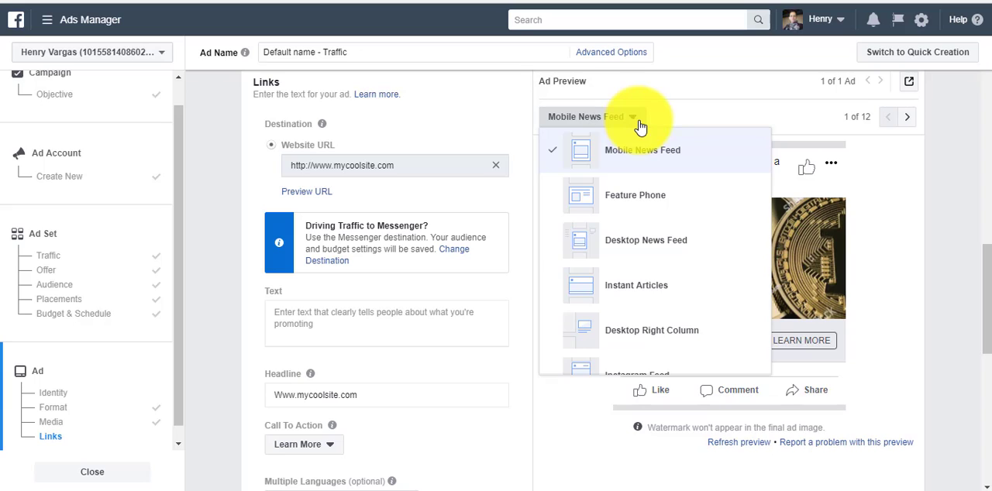
{"action": "left_click", "coordinate": [712, 116]}
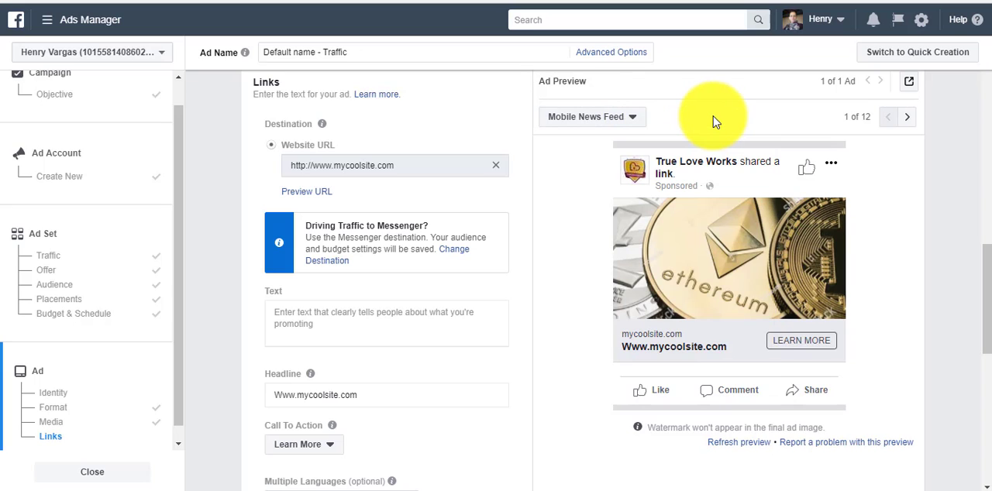
{"action": "left_click", "coordinate": [907, 122]}
{"action": "left_click", "coordinate": [906, 120]}
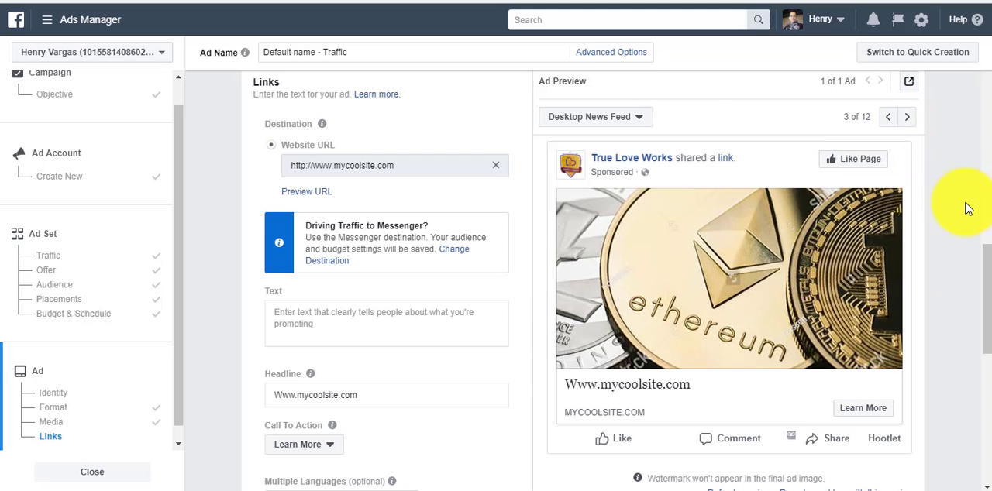
{"action": "scroll", "coordinate": [966, 208], "scroll_direction": "down", "scroll_amount": 1}
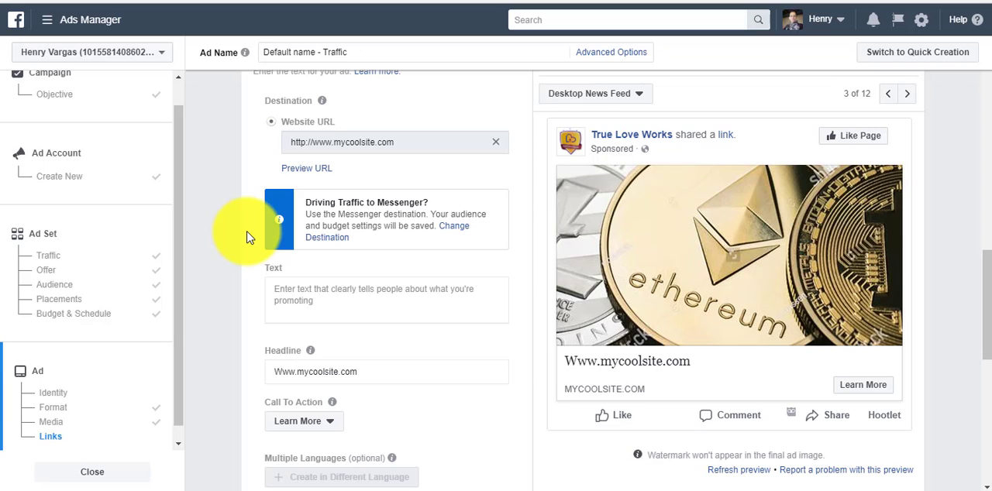
Step: Fill the ad's Text field with the placeholder "adfkgjdaf" to see where it shows in the preview
{"action": "scroll", "coordinate": [244, 226], "scroll_direction": "down", "scroll_amount": 1}
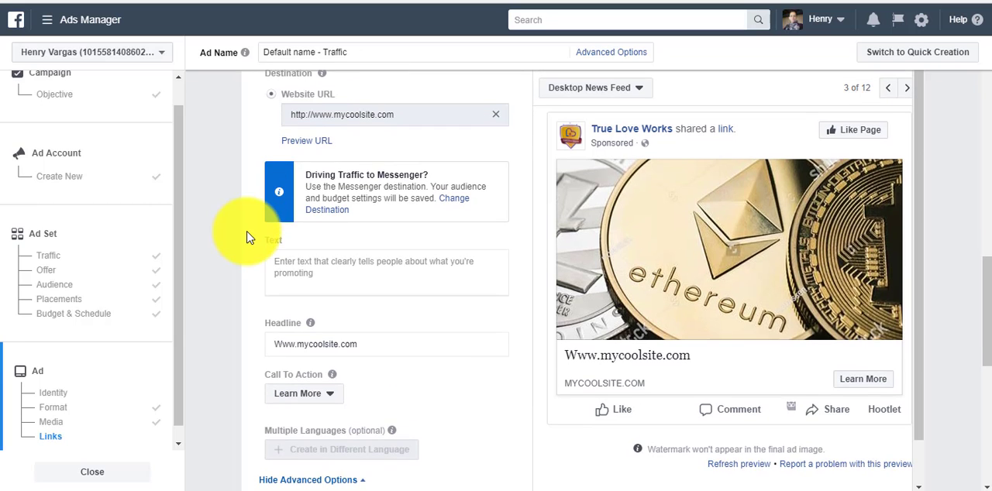
{"action": "left_click", "coordinate": [320, 263]}
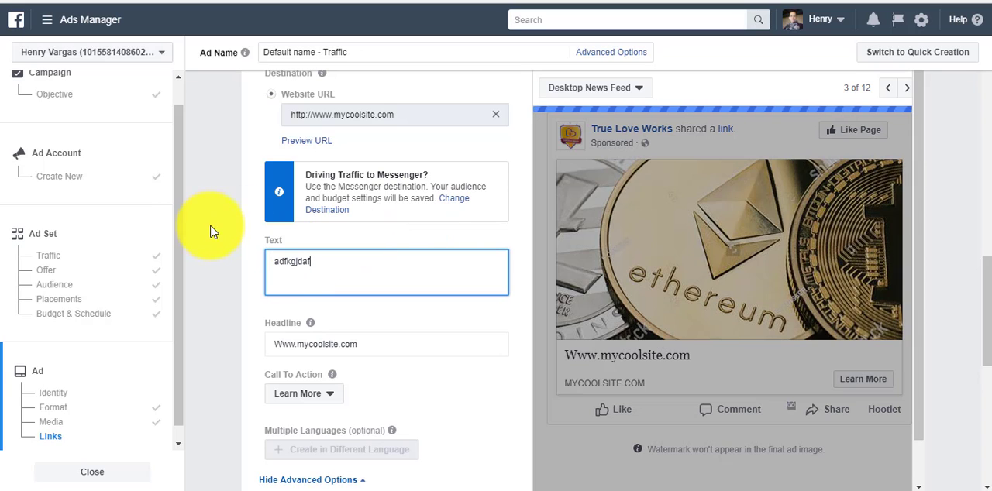
{"action": "left_click", "coordinate": [219, 227]}
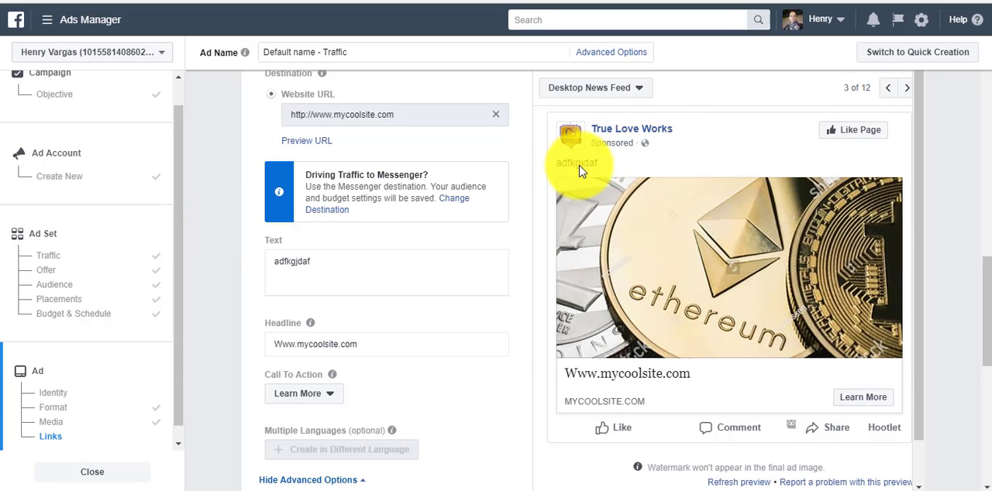
Step: Replace the placeholder ad text with "Have You Discovered This Revolutionary Economy?"
{"action": "left_click", "coordinate": [306, 261]}
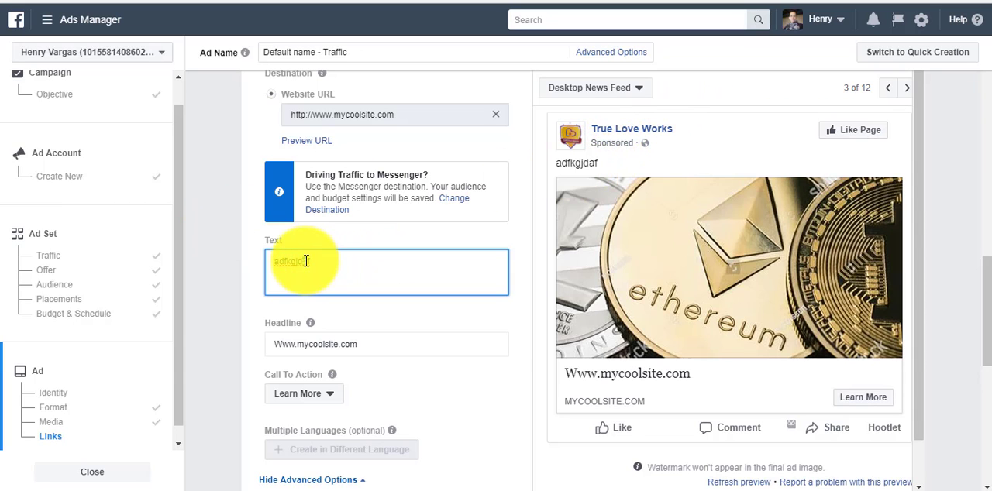
{"action": "double_click", "coordinate": [306, 262]}
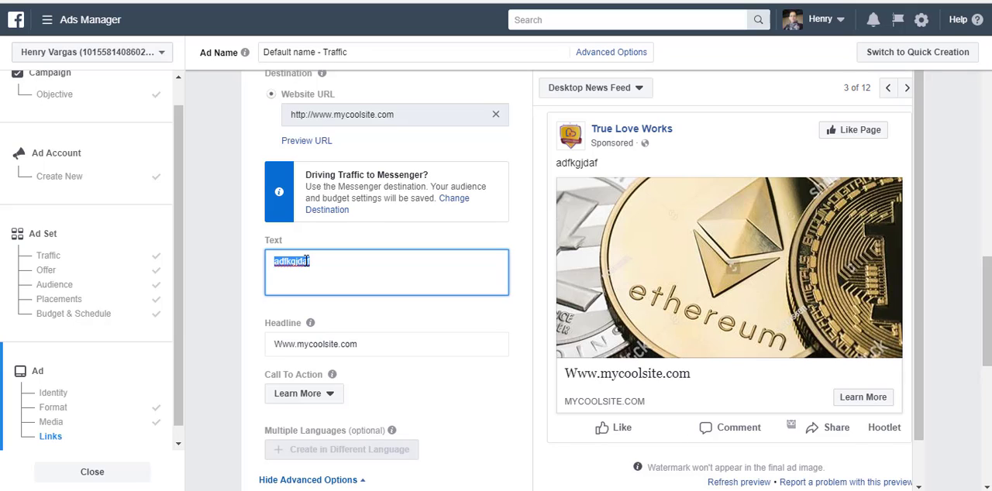
{"action": "type", "text": "HAve y"}
{"action": "key", "text": "BackSpace"}
{"action": "key", "text": "BackSpace"}
{"action": "key", "text": "BackSpace"}
{"action": "type", "text": "ave you"}
{"action": "key", "text": "BackSpace"}
{"action": "key", "text": "BackSpace"}
{"action": "type", "text": "ou Did"}
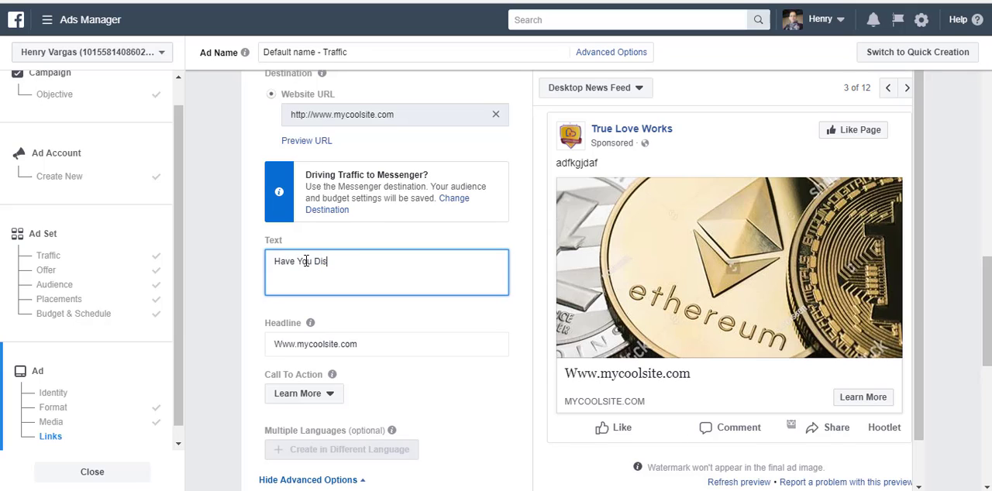
{"action": "type", "text": "cpvere"}
{"action": "key", "text": "BackSpace"}
{"action": "key", "text": "BackSpace"}
{"action": "key", "text": "BackSpace"}
{"action": "key", "text": "BackSpace"}
{"action": "key", "text": "BackSpace"}
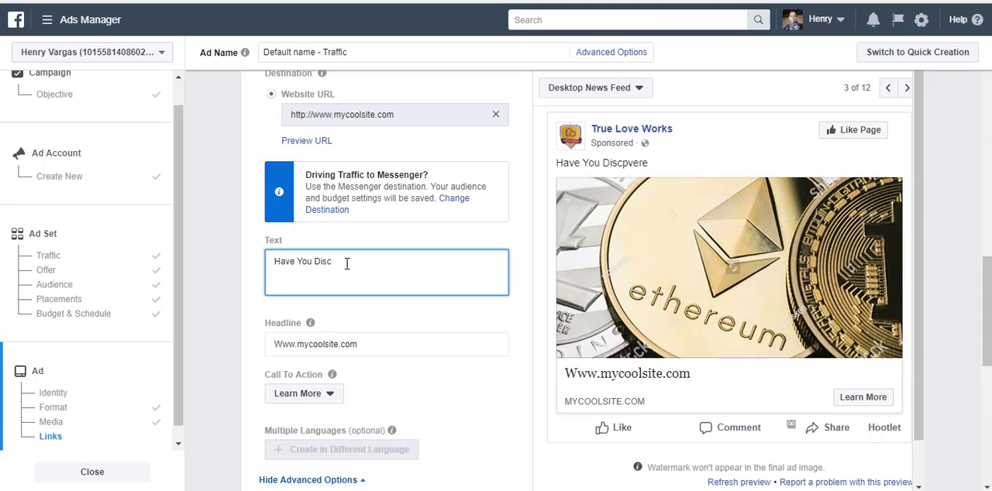
{"action": "type", "text": "overed this"}
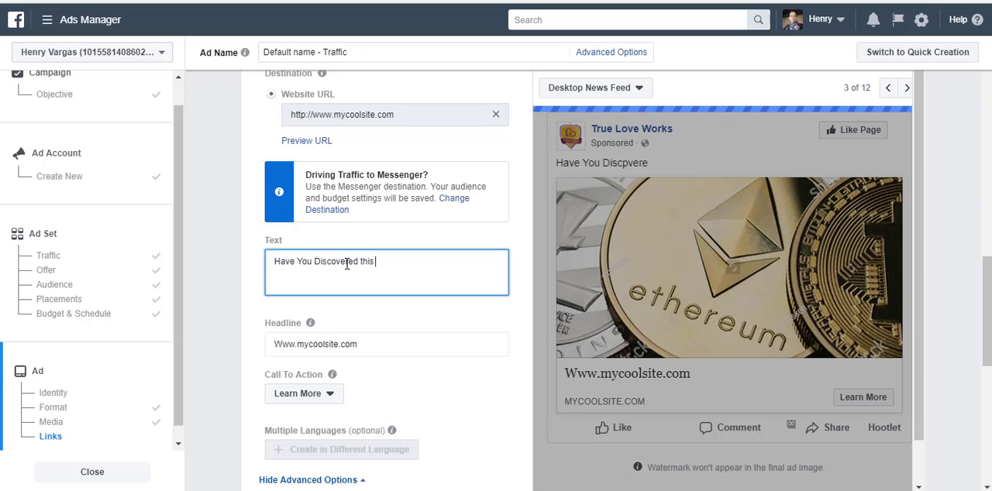
{"action": "key", "text": "BackSpace"}
{"action": "key", "text": "BackSpace"}
{"action": "key", "text": "BackSpace"}
{"action": "key", "text": "BackSpace"}
{"action": "key", "text": "BackSpace"}
{"action": "type", "text": "T"}
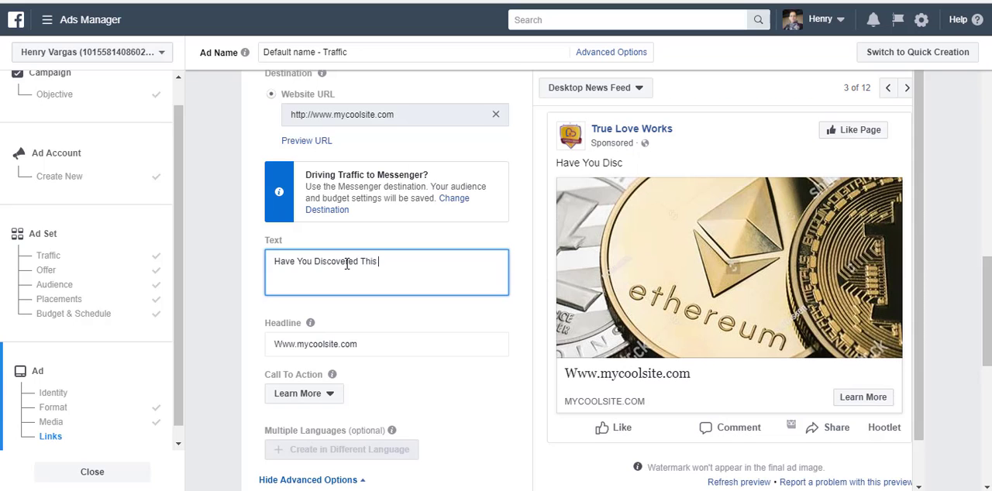
{"action": "type", "text": "his Rervolutionary"}
{"action": "key", "text": "ctrl+BackSpace"}
{"action": "type", "text": "Revolution"}
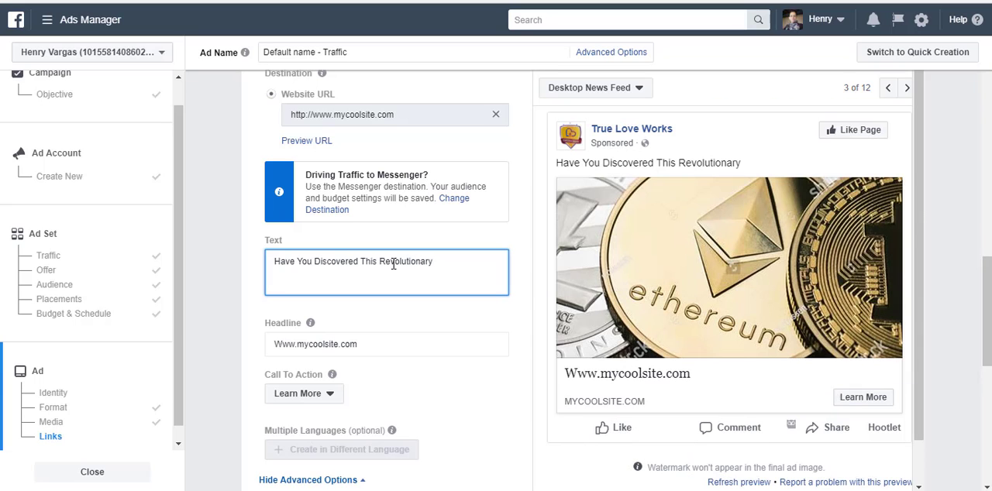
{"action": "type", "text": "ary Economy?"}
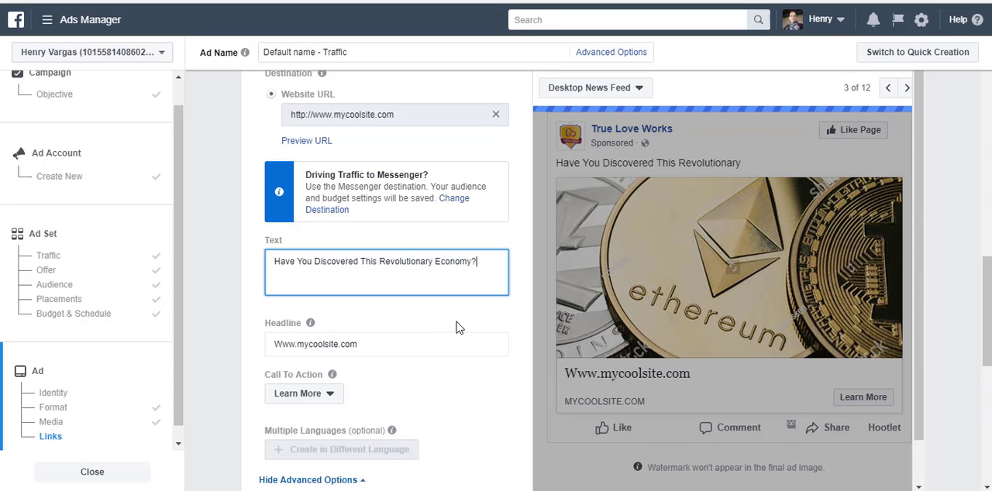
Step: Enter the placeholder "ijñdfg" as the News Feed link description and check its place in the ad preview
{"action": "scroll", "coordinate": [457, 328], "scroll_direction": "down", "scroll_amount": 1}
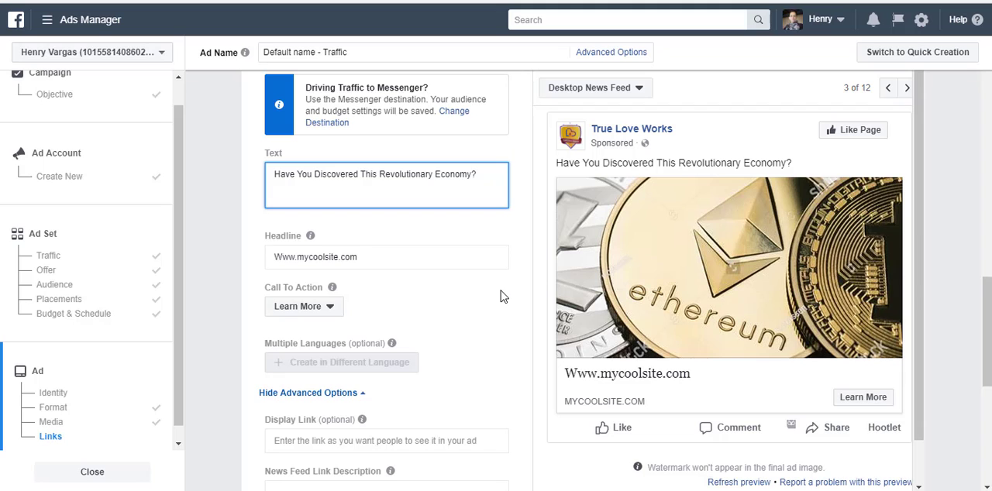
{"action": "scroll", "coordinate": [501, 295], "scroll_direction": "down", "scroll_amount": 2}
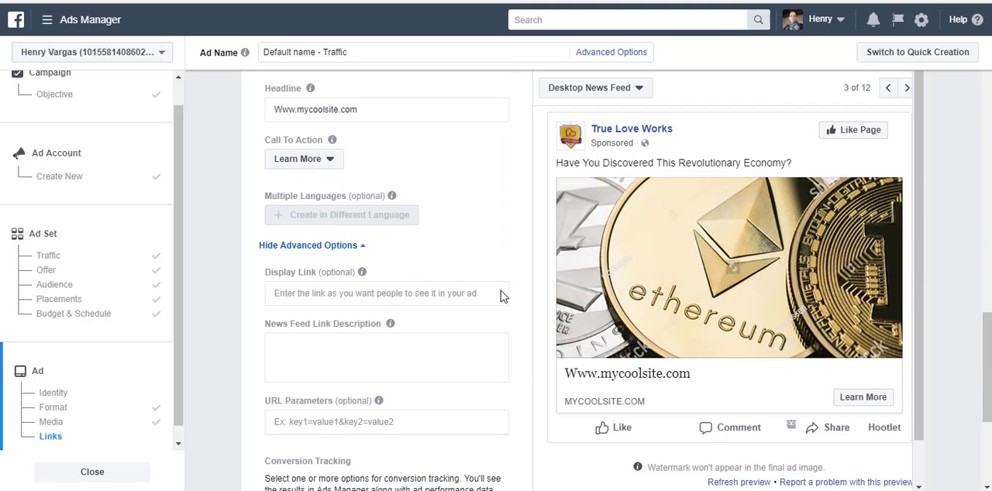
{"action": "scroll", "coordinate": [501, 295], "scroll_direction": "down", "scroll_amount": 1}
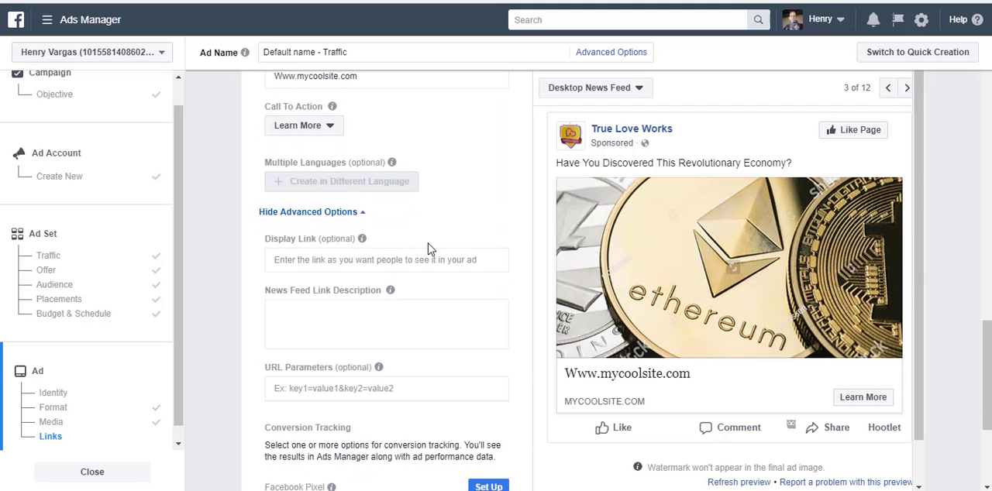
{"action": "scroll", "coordinate": [428, 246], "scroll_direction": "down", "scroll_amount": 3}
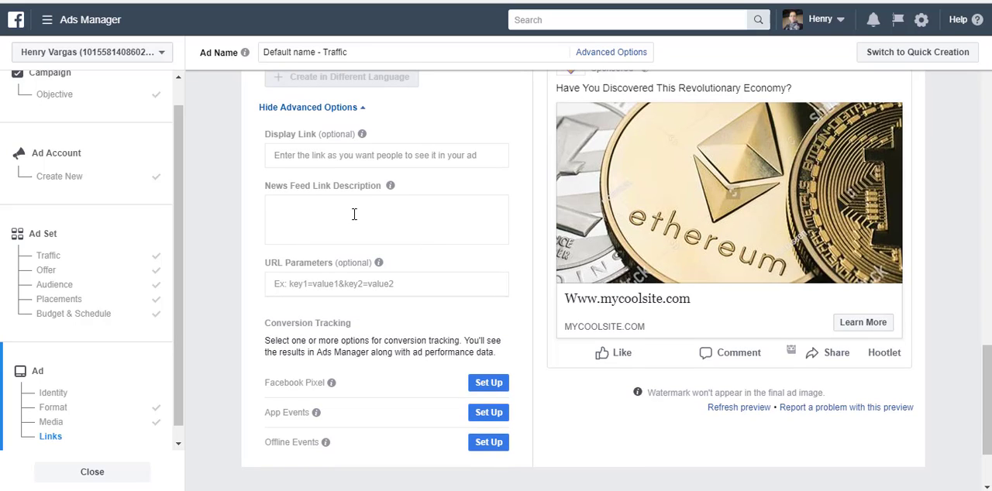
{"action": "left_click", "coordinate": [331, 211]}
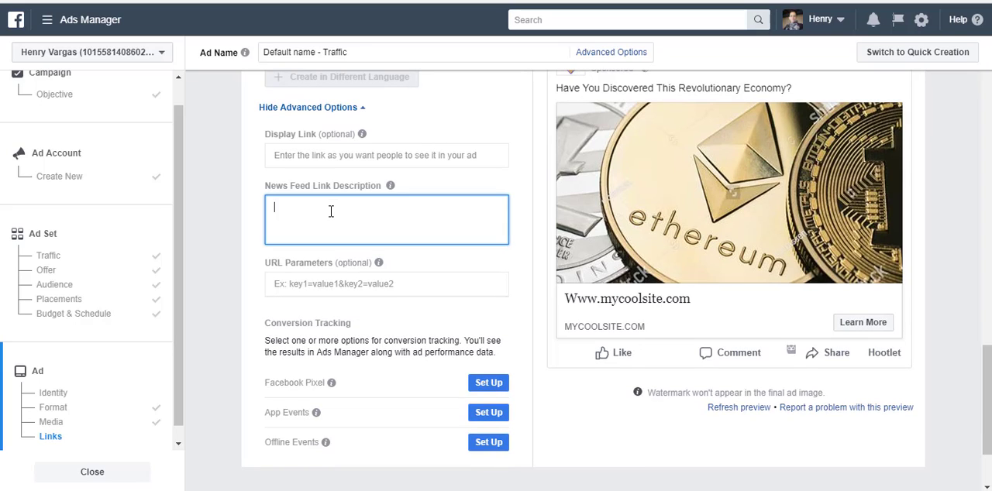
{"action": "type", "text": "ijñdfg"}
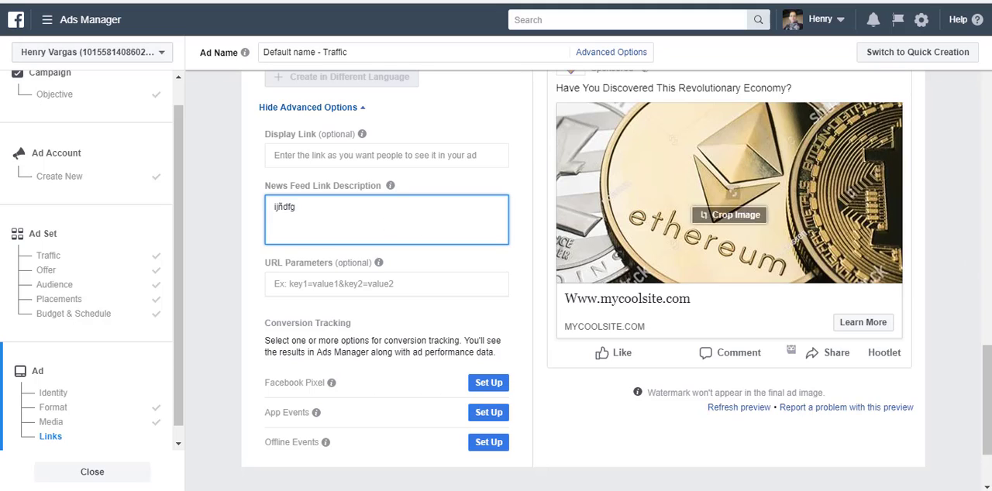
{"action": "scroll", "coordinate": [961, 224], "scroll_direction": "up", "scroll_amount": 4}
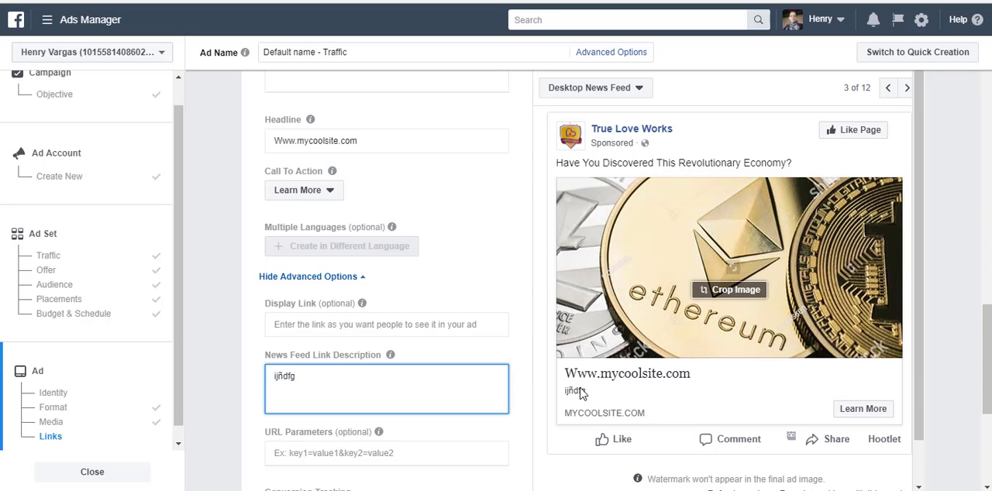
Step: Compare the ad's Mobile News Feed and Feature Phone previews, then return to Desktop News Feed
{"action": "left_click", "coordinate": [887, 87]}
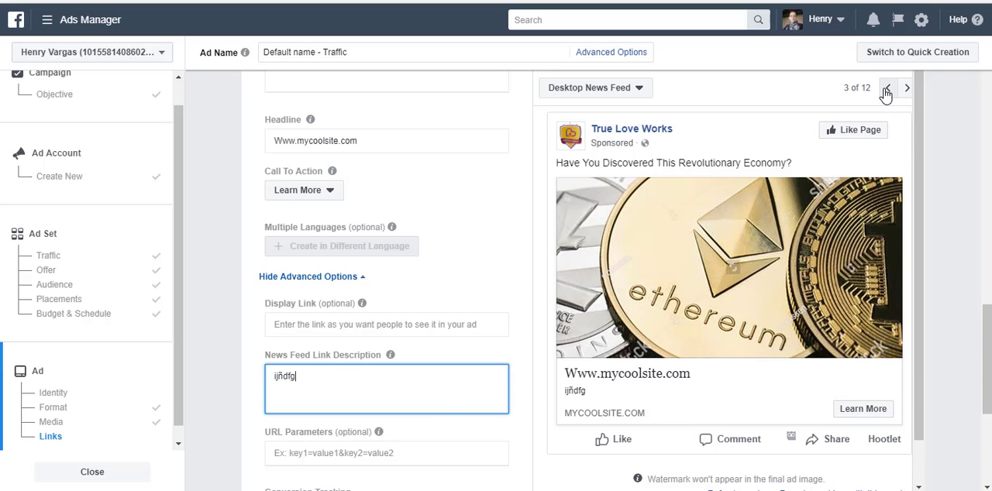
{"action": "left_click", "coordinate": [887, 88]}
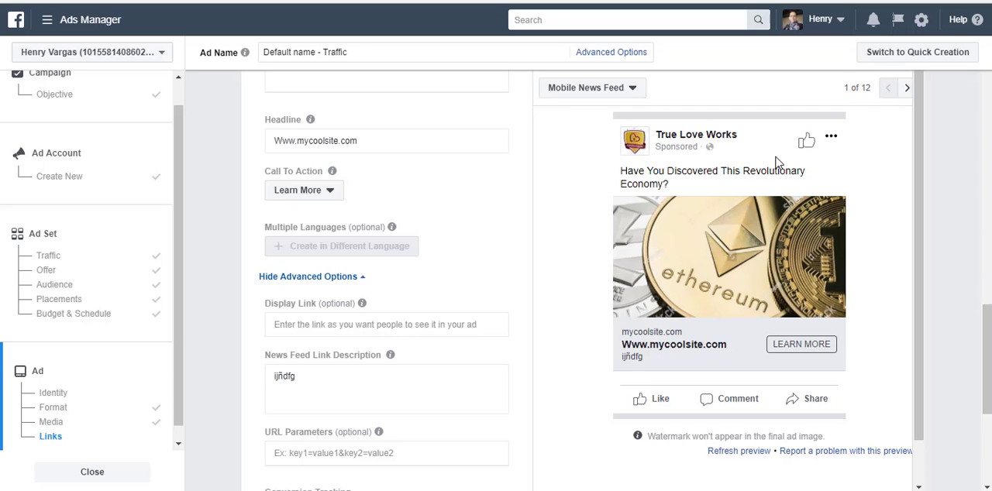
{"action": "left_click", "coordinate": [904, 90]}
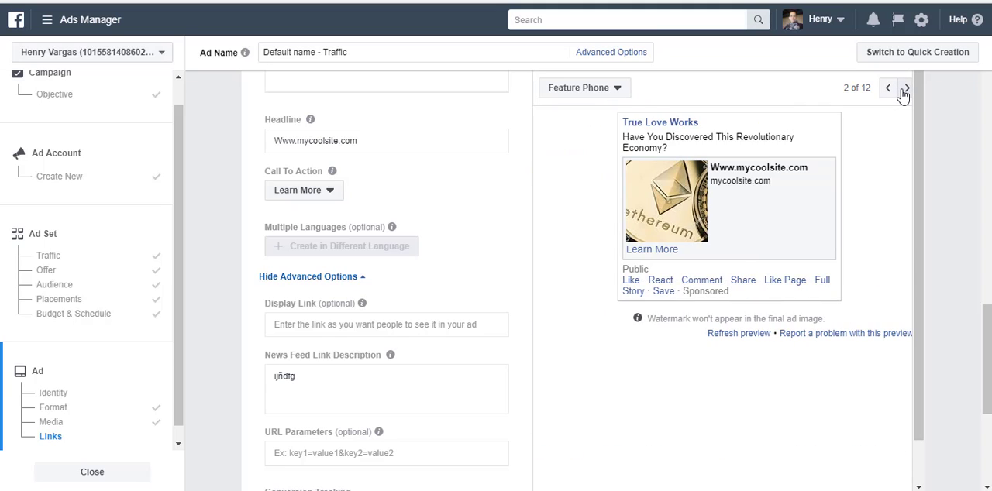
{"action": "left_click", "coordinate": [904, 90]}
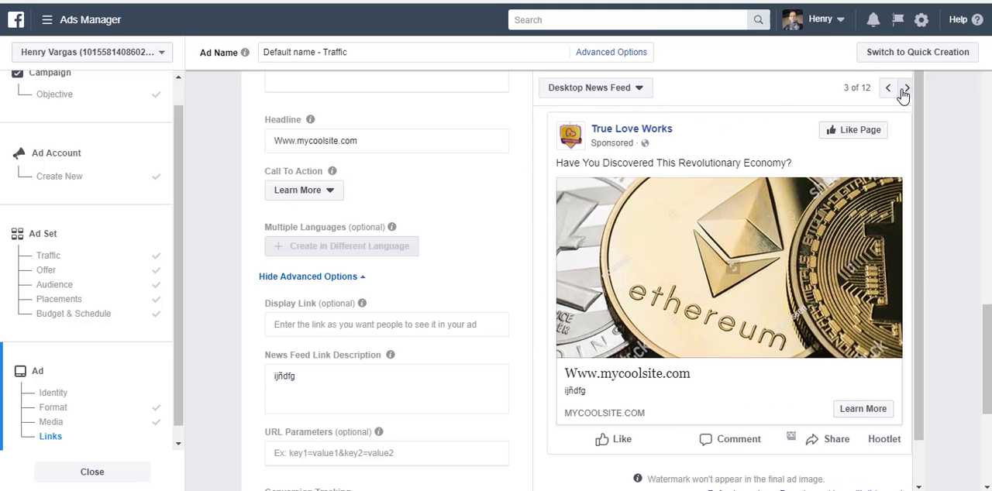
Step: Set the News Feed link description to "Short video reveals the greatest way to leverage this new economy and how to position yourself to win in it!"
{"action": "double_click", "coordinate": [278, 377]}
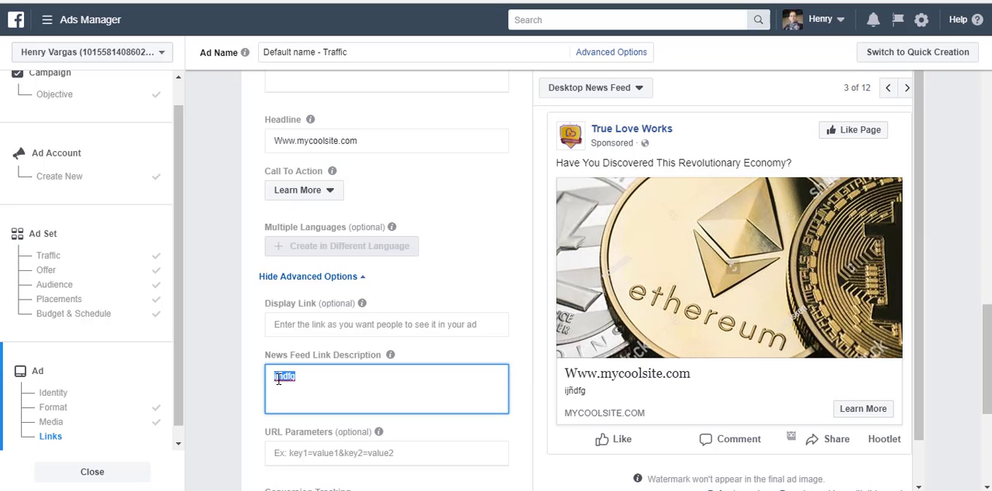
{"action": "type", "text": "Short video reveals the greatest way to leverage this new economy and how to position yourself to win in it!"}
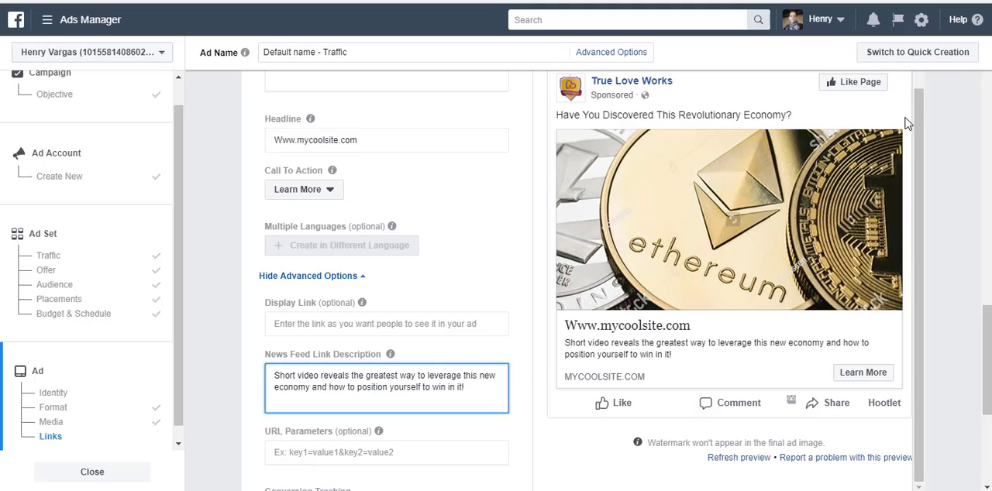
Step: Check the ad in the Feature Phone and Mobile News Feed previews, leaving Mobile News Feed displayed
{"action": "scroll", "coordinate": [905, 118], "scroll_direction": "up", "scroll_amount": 2}
{"action": "left_click", "coordinate": [889, 89]}
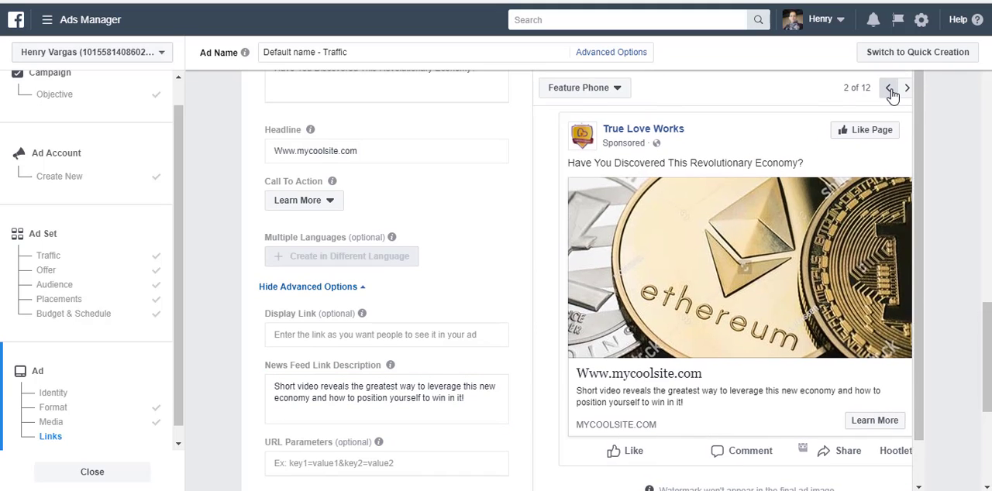
{"action": "left_click", "coordinate": [890, 90]}
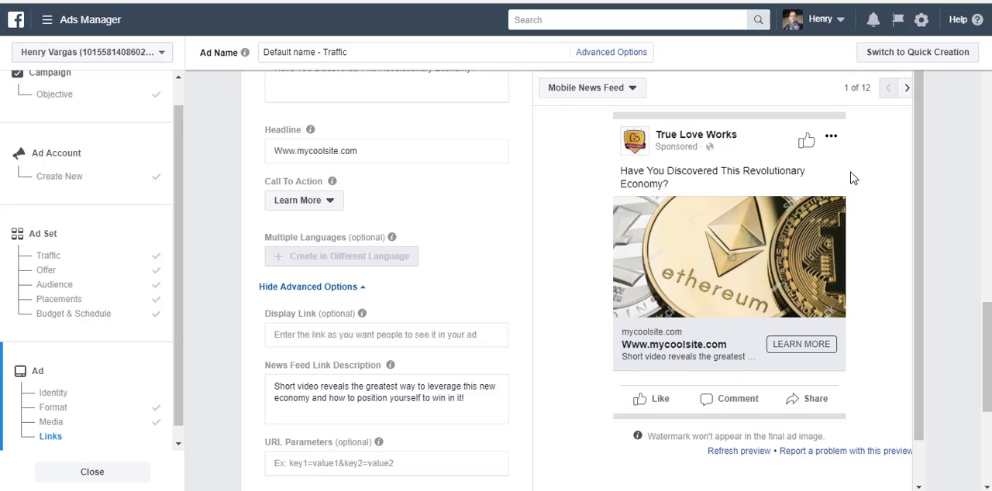
{"action": "left_click", "coordinate": [907, 88]}
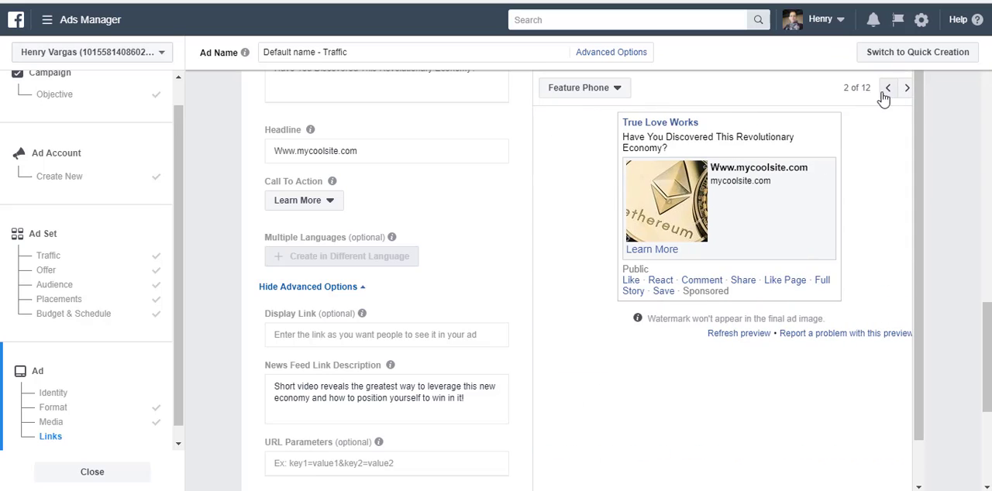
{"action": "left_click", "coordinate": [888, 88]}
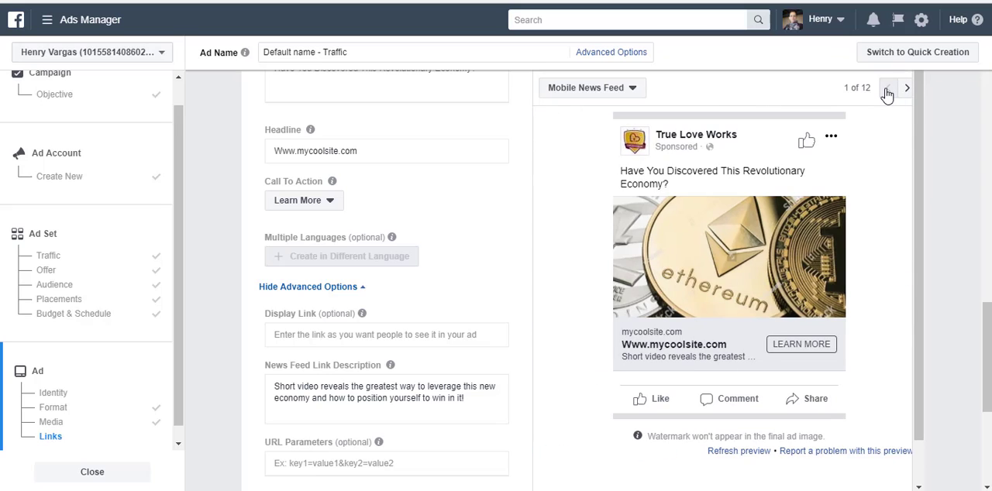
{"action": "left_click", "coordinate": [333, 334]}
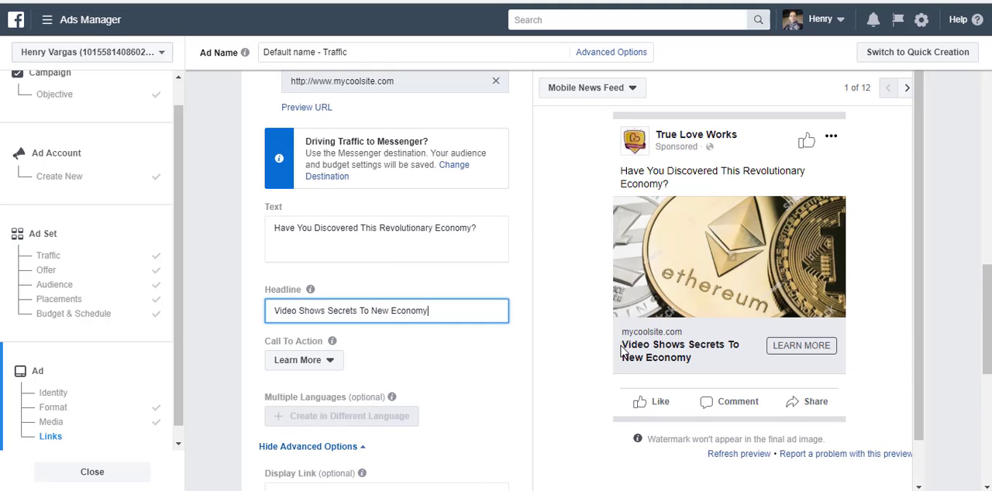
{"action": "scroll", "coordinate": [519, 333], "scroll_direction": "down", "scroll_amount": 1}
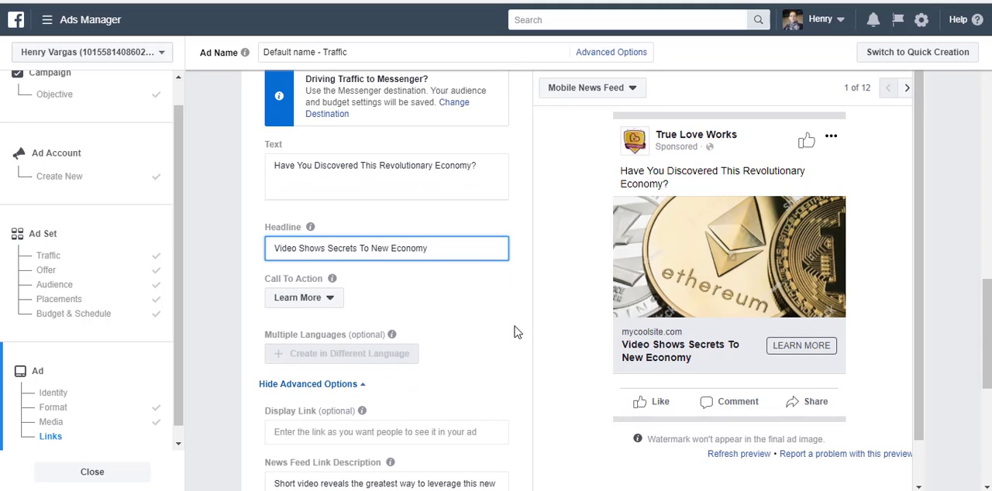
{"action": "scroll", "coordinate": [504, 359], "scroll_direction": "down", "scroll_amount": 3}
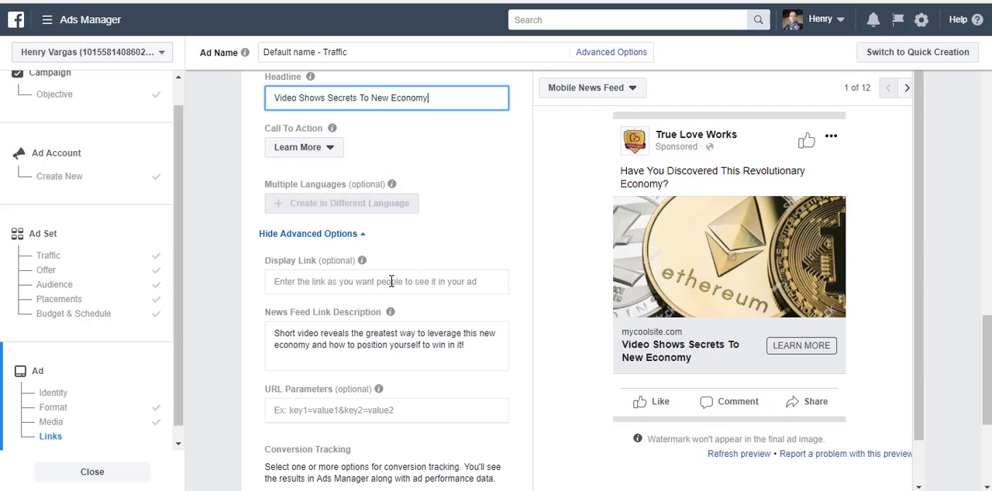
{"action": "left_click", "coordinate": [391, 281]}
{"action": "type", "text": "ww"}
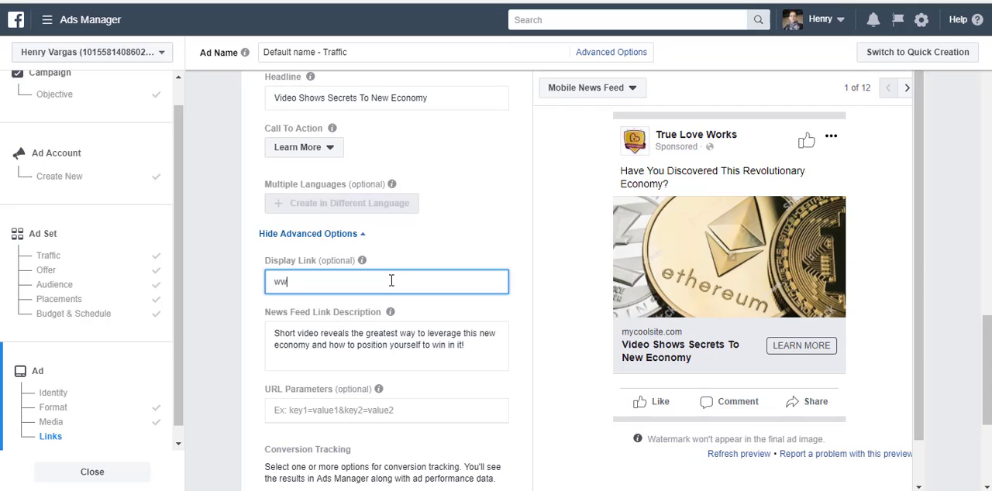
{"action": "type", "text": "w.MyCoolSite.com"}
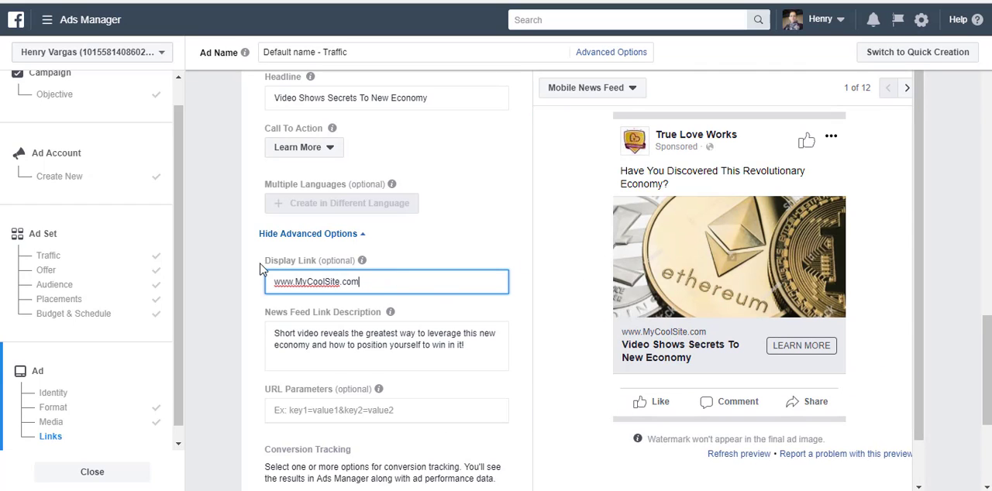
{"action": "scroll", "coordinate": [383, 283], "scroll_direction": "up", "scroll_amount": 3}
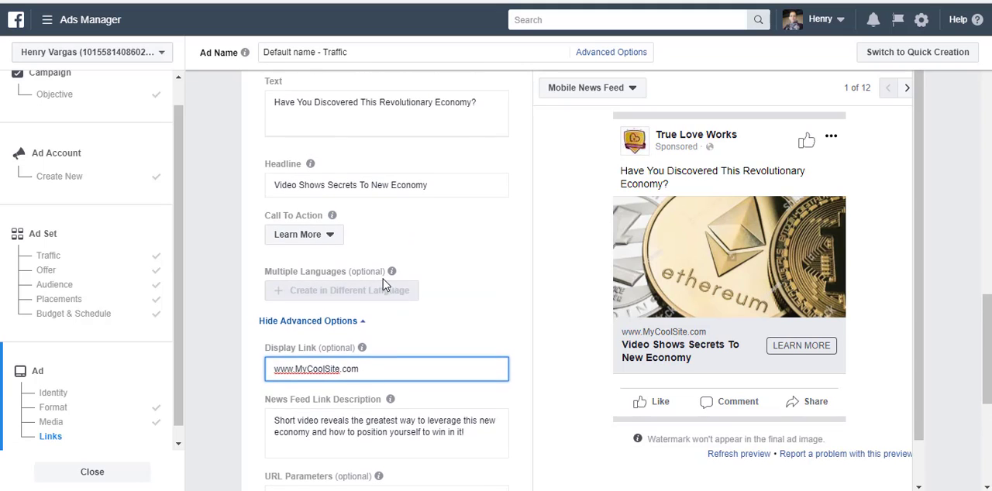
{"action": "scroll", "coordinate": [382, 285], "scroll_direction": "up", "scroll_amount": 1}
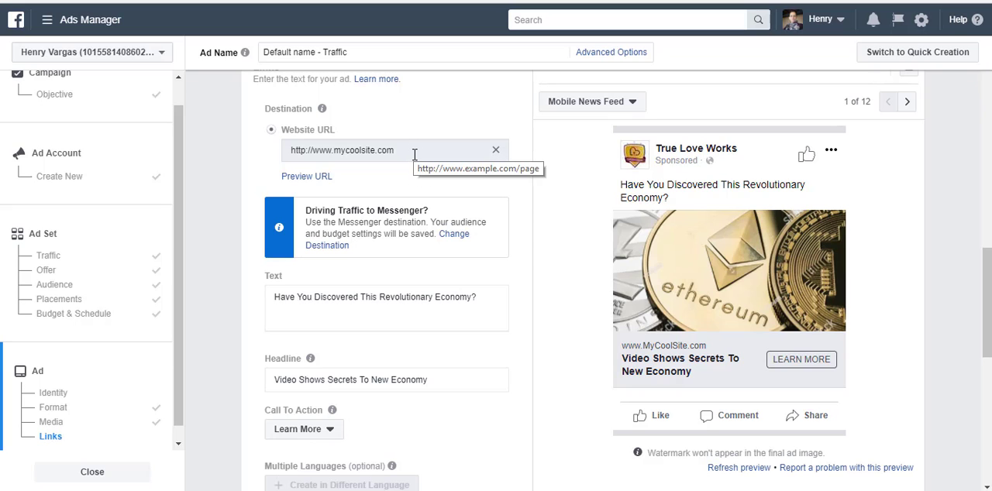
Step: Review the ad's website URL, text, headline, display link, link description and conversion tracking options alongside the Mobile News Feed preview
{"action": "scroll", "coordinate": [414, 157], "scroll_direction": "down", "scroll_amount": 1}
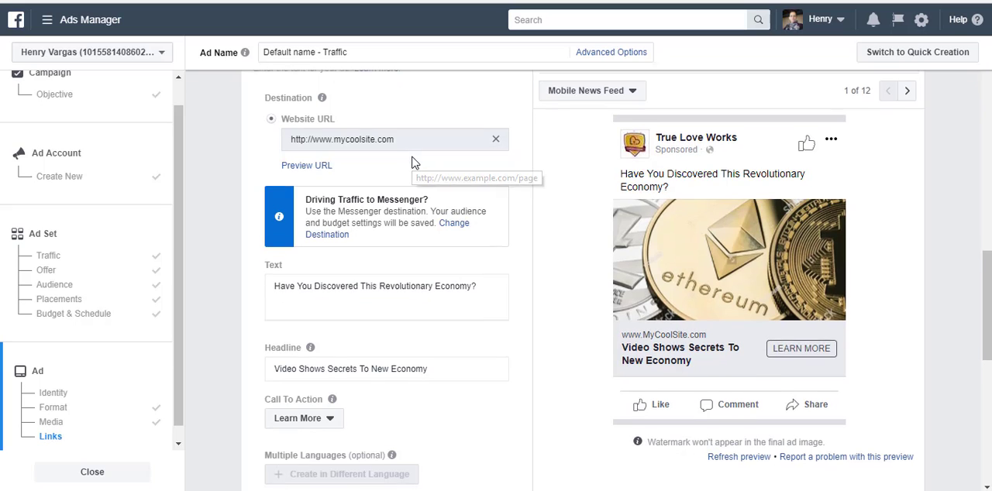
{"action": "scroll", "coordinate": [413, 157], "scroll_direction": "up", "scroll_amount": 1}
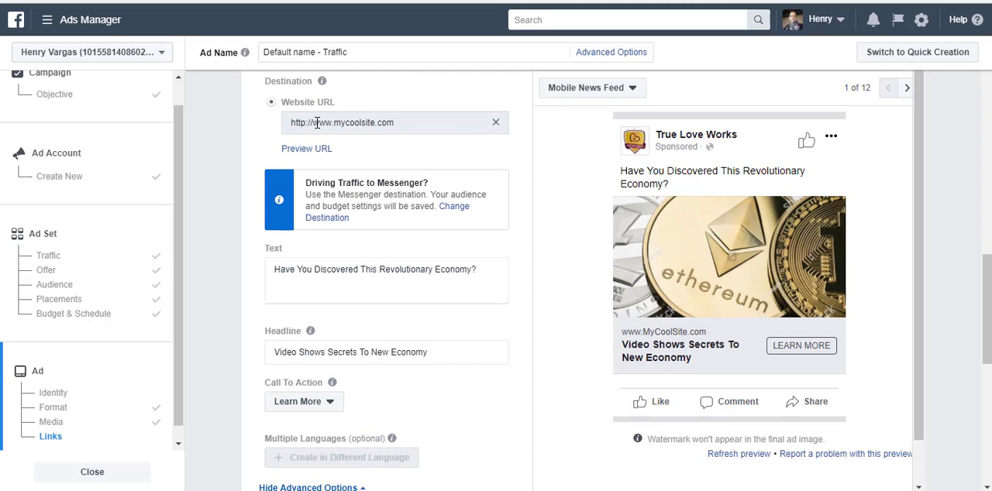
{"action": "scroll", "coordinate": [420, 354], "scroll_direction": "down", "scroll_amount": 3}
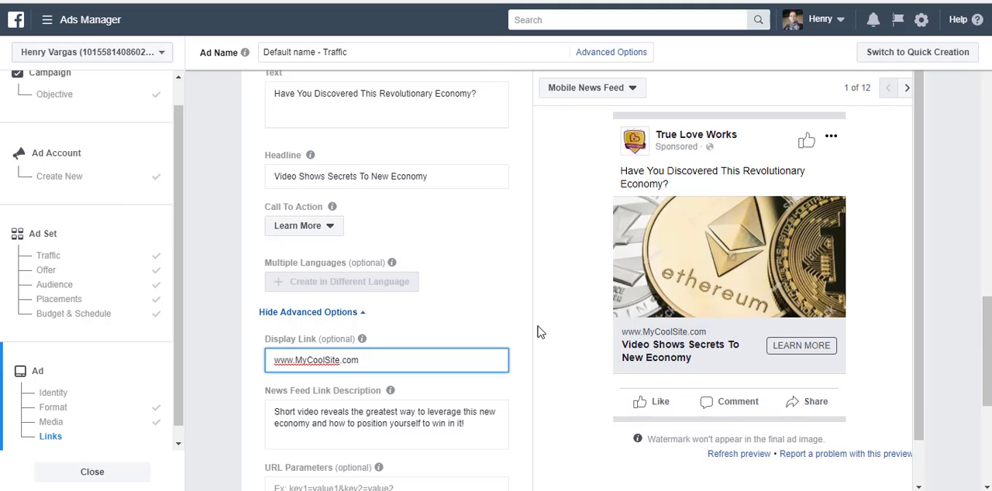
{"action": "scroll", "coordinate": [538, 326], "scroll_direction": "down", "scroll_amount": 5}
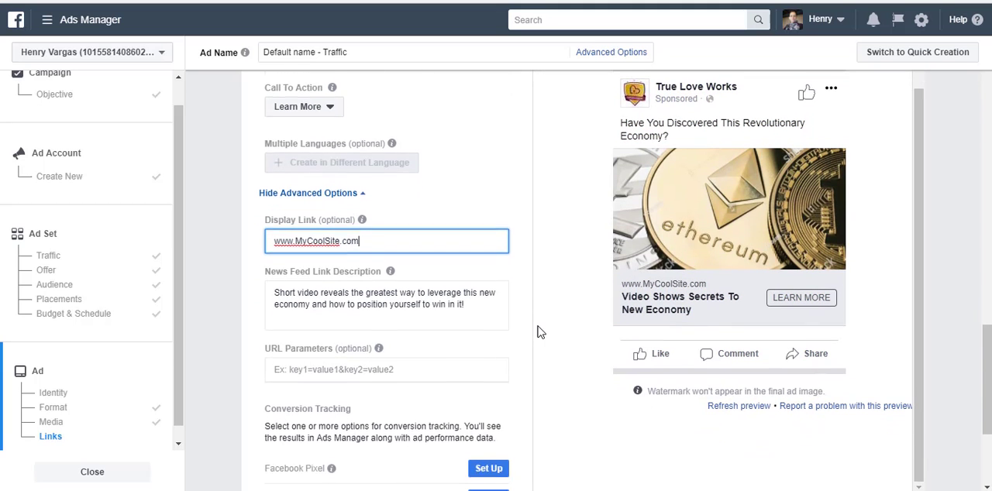
{"action": "scroll", "coordinate": [538, 326], "scroll_direction": "down", "scroll_amount": 3}
{"action": "scroll", "coordinate": [538, 326], "scroll_direction": "up", "scroll_amount": 3}
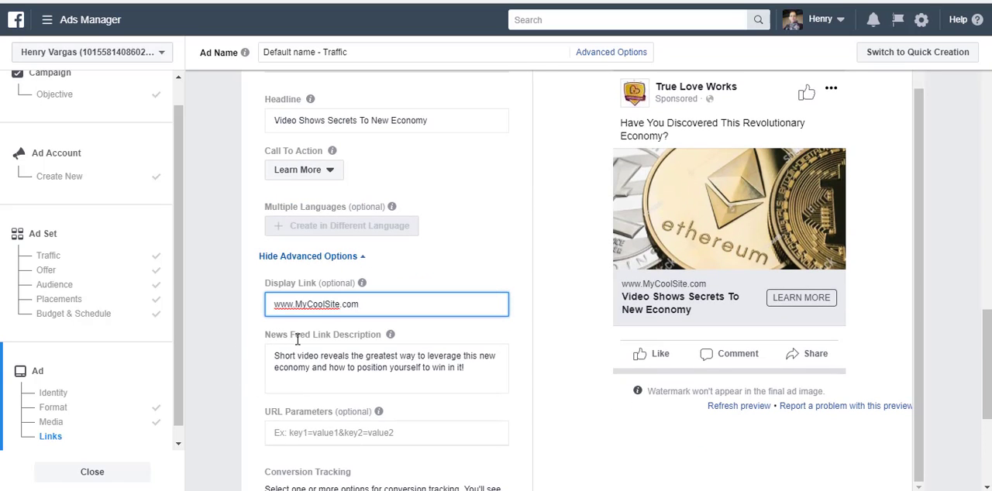
{"action": "scroll", "coordinate": [545, 384], "scroll_direction": "down", "scroll_amount": 3}
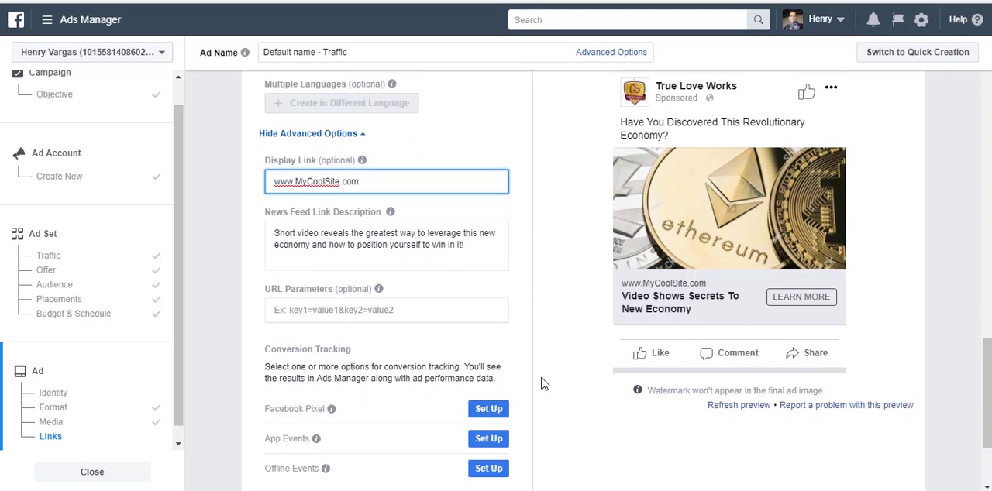
{"action": "scroll", "coordinate": [545, 383], "scroll_direction": "down", "scroll_amount": 3}
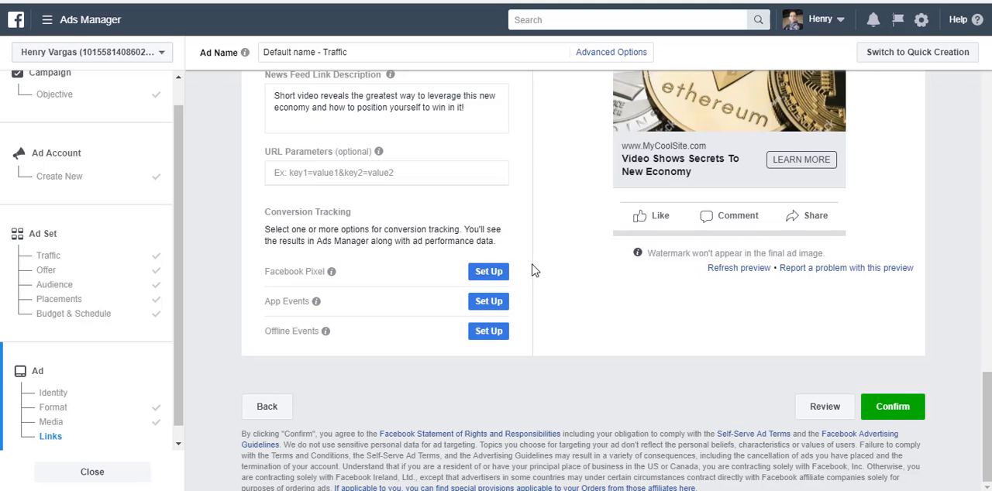
{"action": "scroll", "coordinate": [533, 271], "scroll_direction": "up", "scroll_amount": 3}
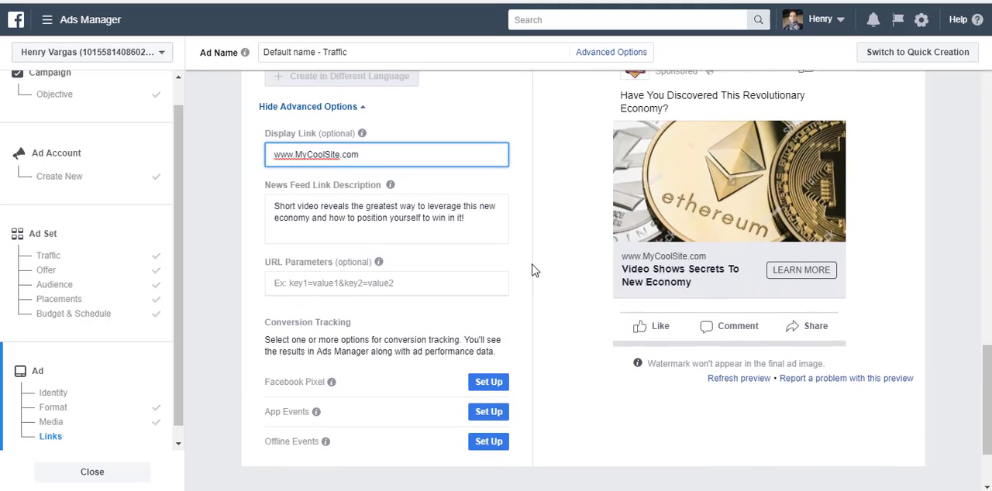
{"action": "scroll", "coordinate": [533, 271], "scroll_direction": "up", "scroll_amount": 1}
{"action": "scroll", "coordinate": [533, 270], "scroll_direction": "down", "scroll_amount": 3}
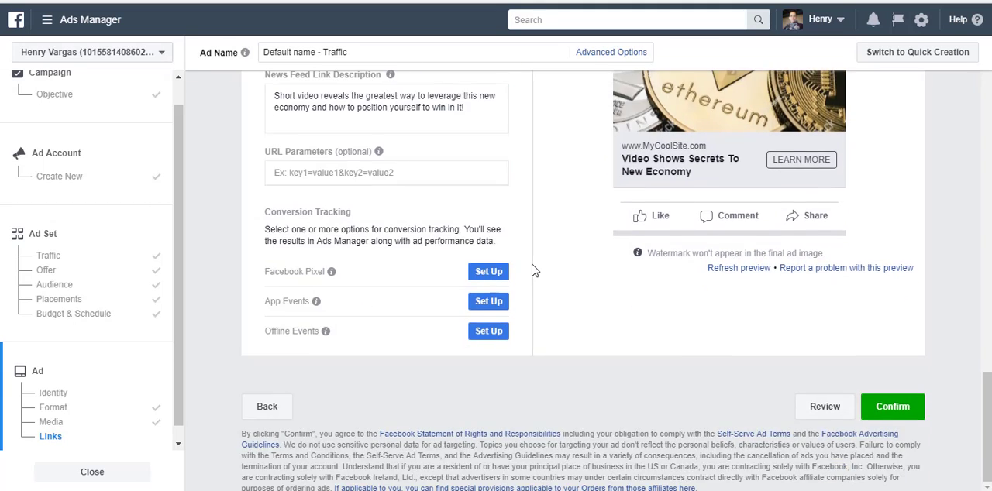
Step: Try to confirm the finished ad, then cancel the payment method selection
{"action": "left_click", "coordinate": [884, 409]}
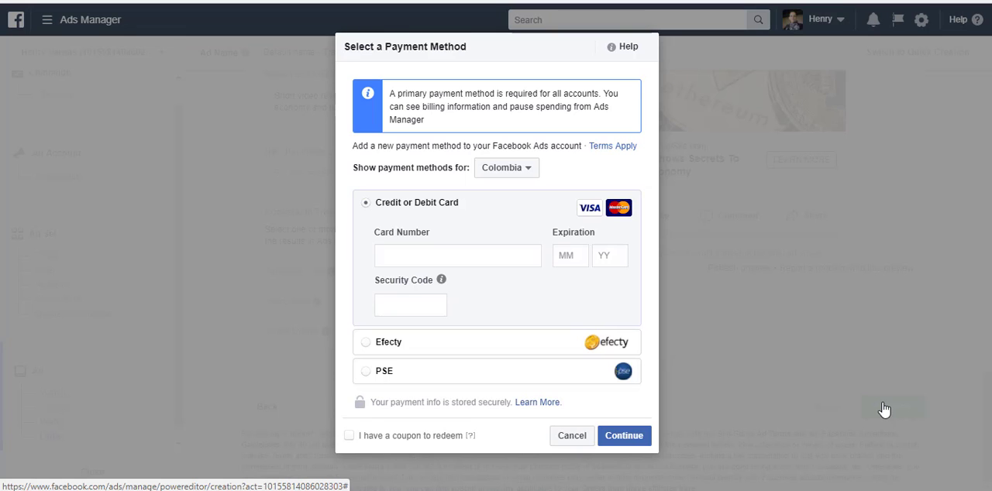
{"action": "left_click", "coordinate": [574, 436]}
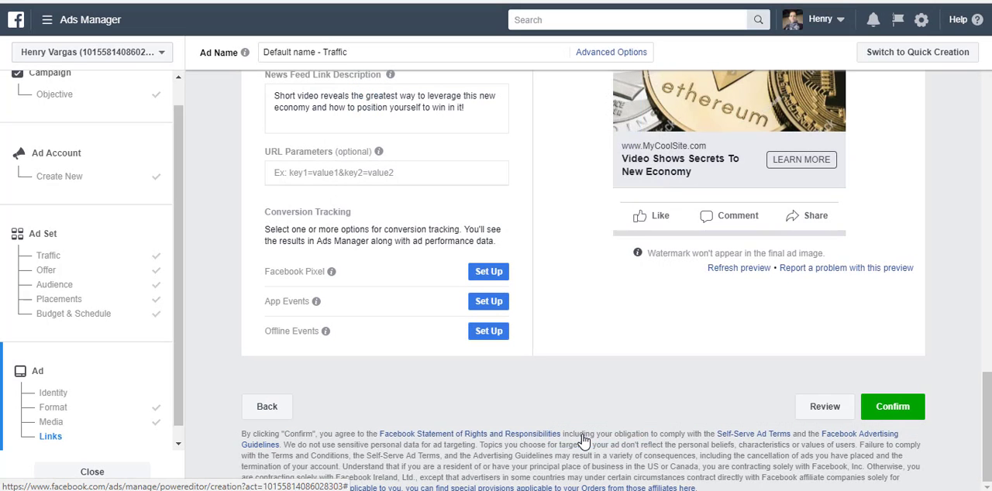
Step: Publish the Tutorial Demo campaign from its draft, then collapse the campaign editor and show the campaign's ads
{"action": "scroll", "coordinate": [685, 403], "scroll_direction": "up", "scroll_amount": 3}
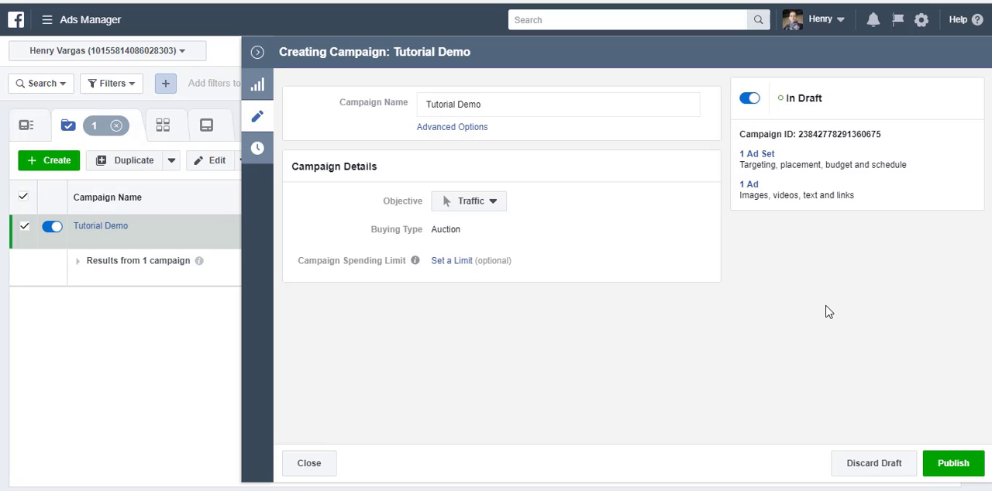
{"action": "left_click", "coordinate": [946, 464]}
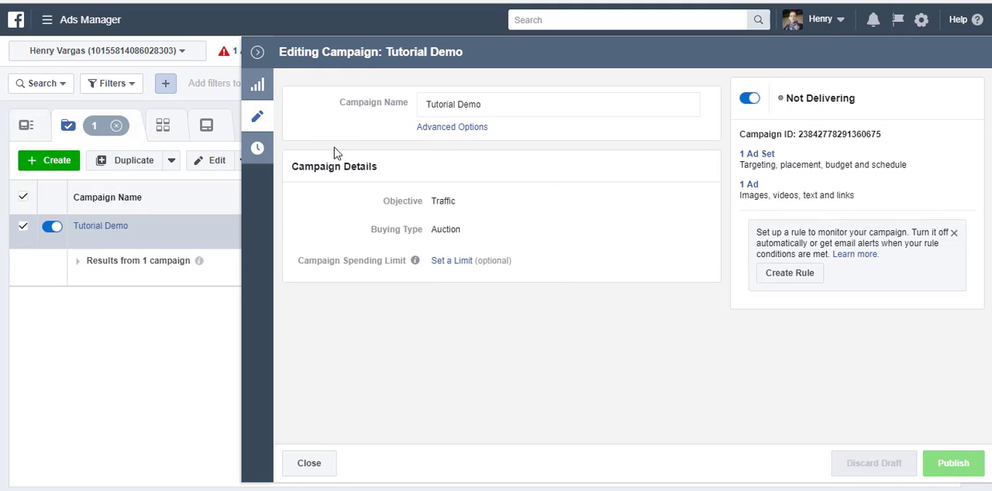
{"action": "left_click", "coordinate": [257, 51]}
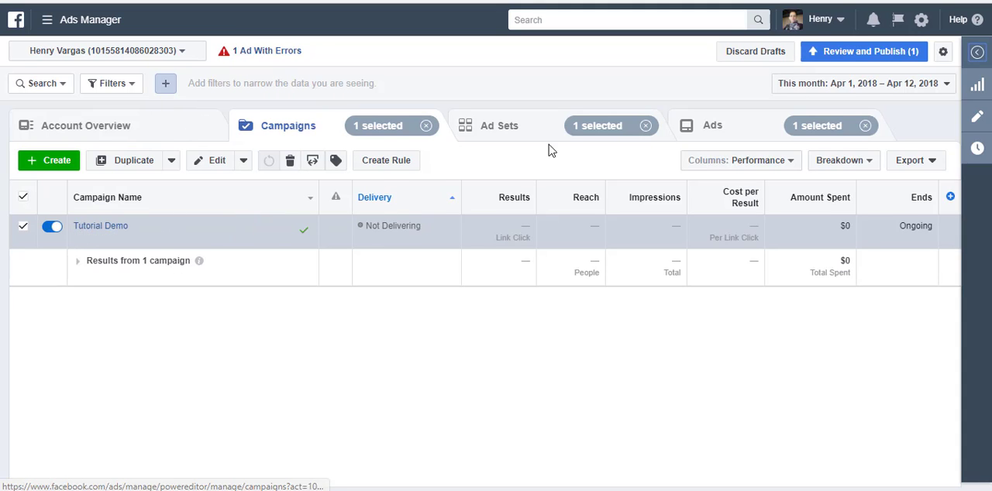
{"action": "left_click", "coordinate": [720, 131]}
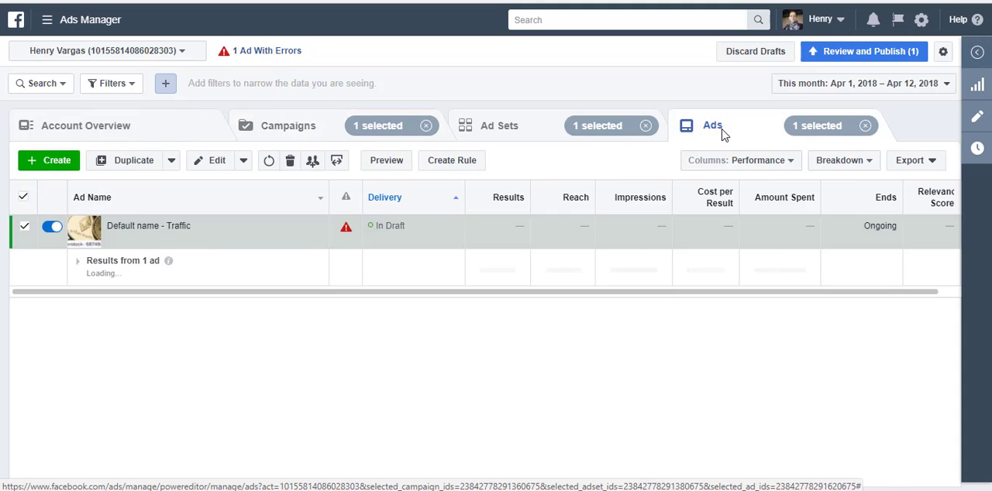